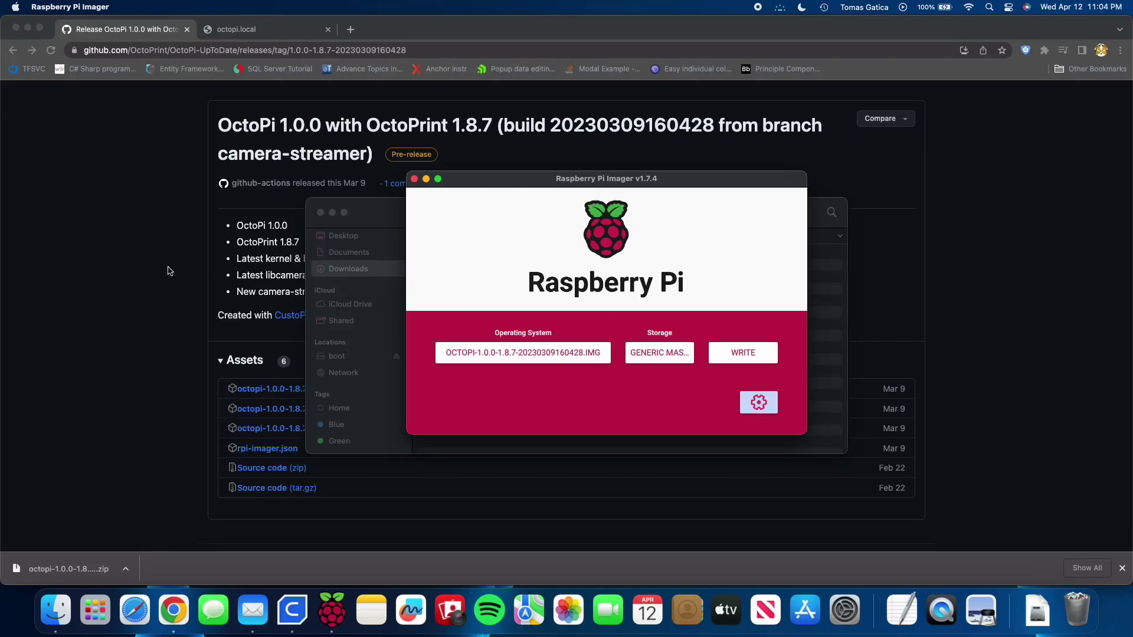
- Bring the OctoPi 1.0.0 release page forward in Chrome and reveal the downloaded zip in Finder
left_click(170, 271)
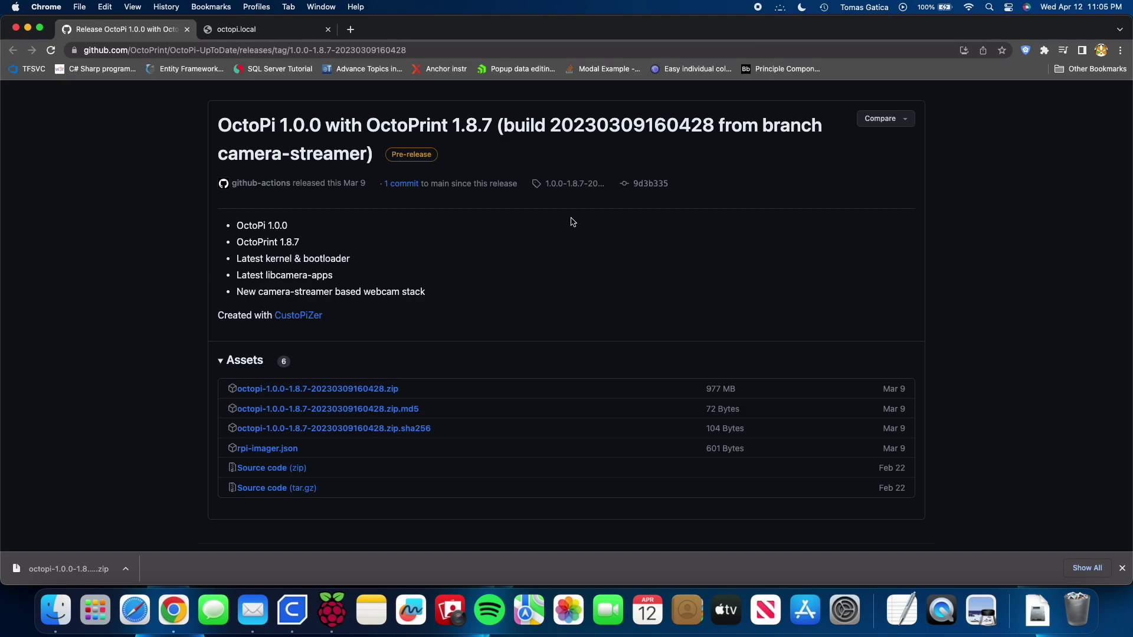
scroll(575, 221, "up", 2)
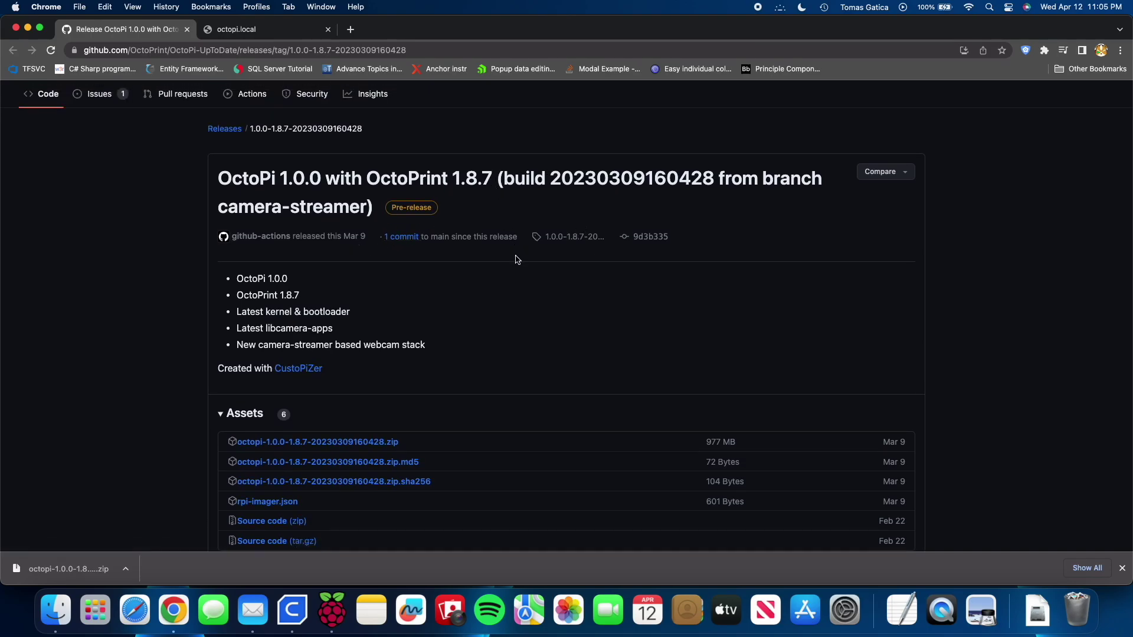
scroll(519, 246, "down", 1)
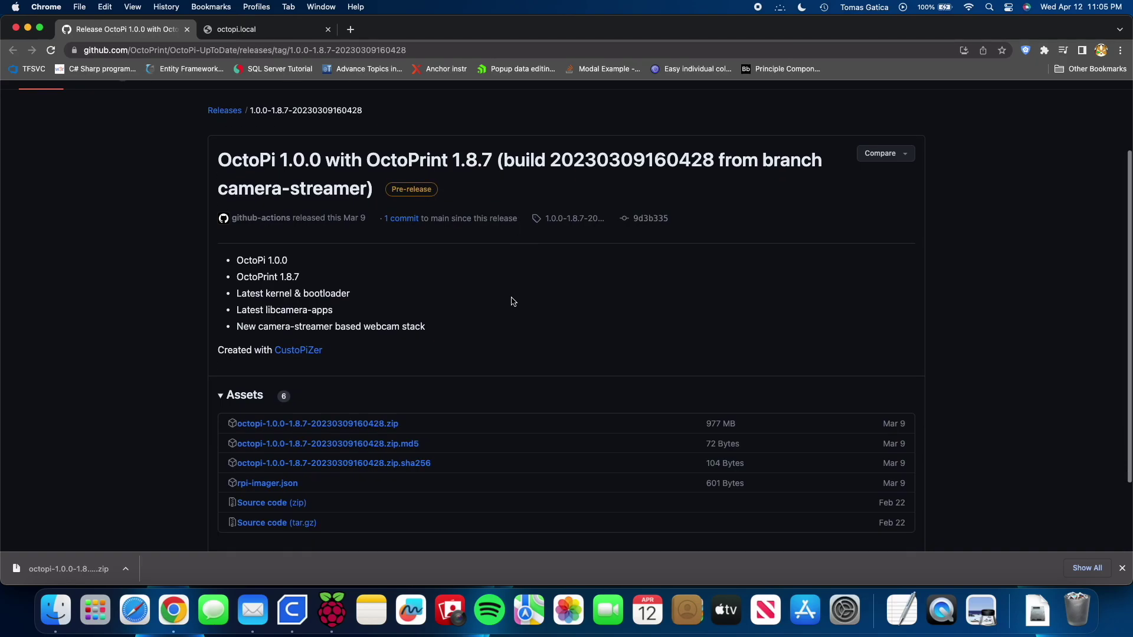
scroll(513, 301, "down", 3)
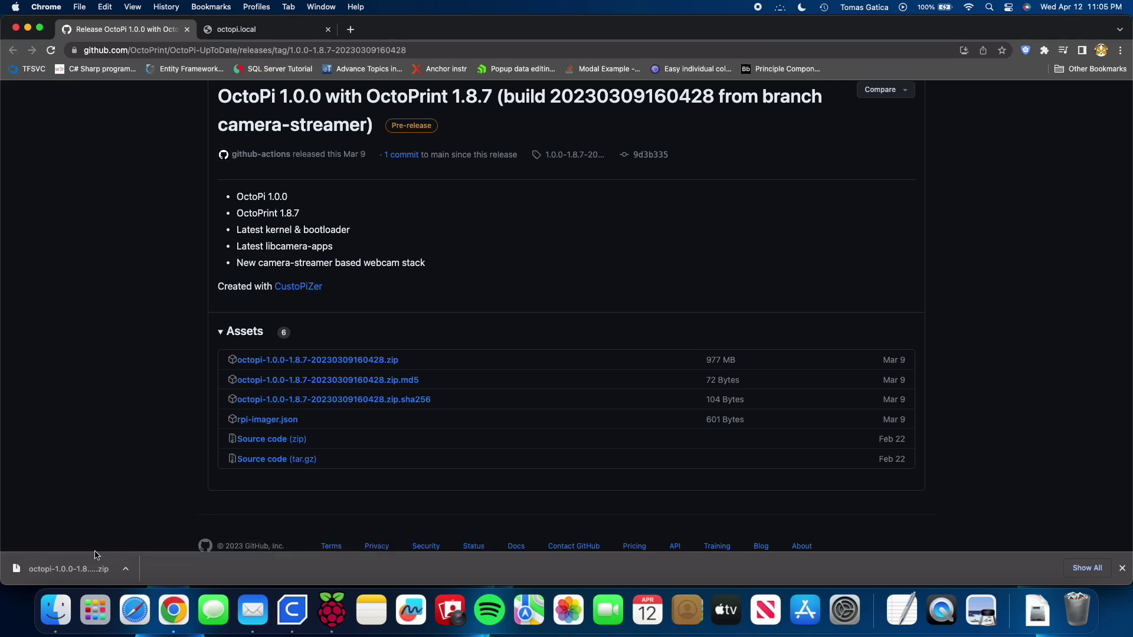
left_click(82, 569)
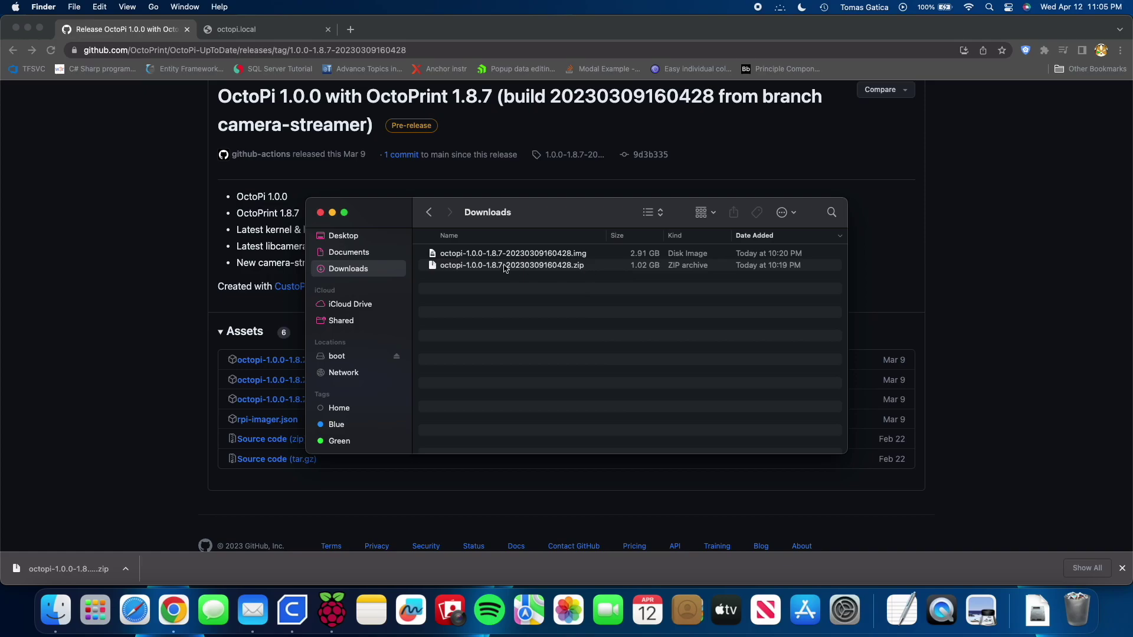
- Select the 2.91 GB octopi-1.0.0-1.8.7-20230309160428.img disk image in Downloads
left_click(500, 255)
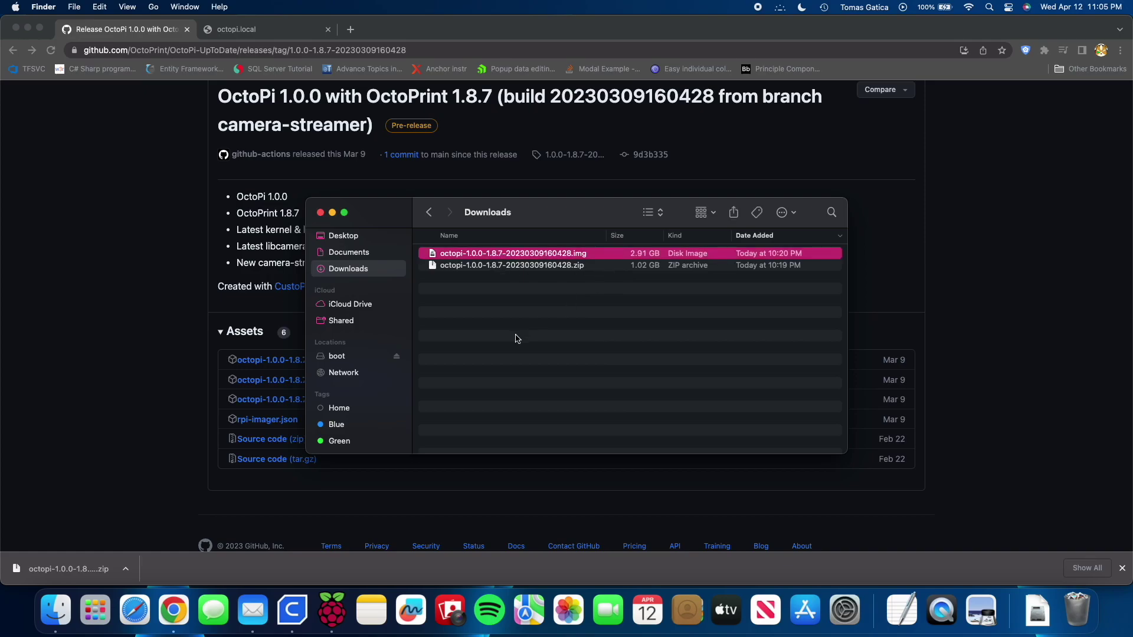
key("super+Tab")
key("super+Tab")
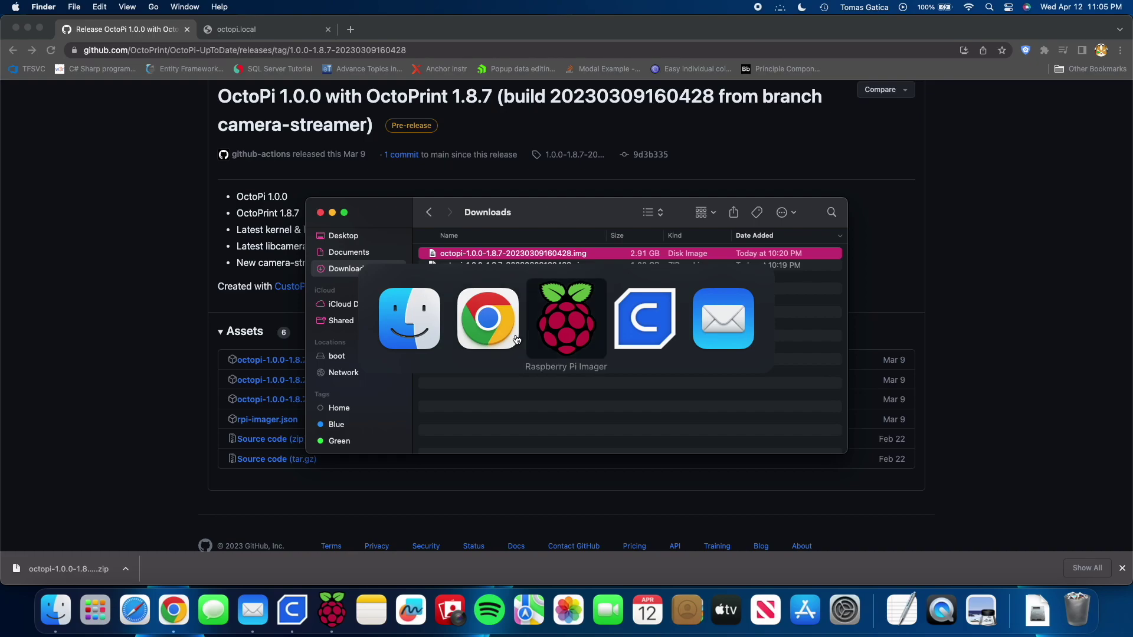
- Choose the custom octopi-1.0.0-1.8.7-20230309160428.img from Downloads as Imager's operating system
left_click(547, 352)
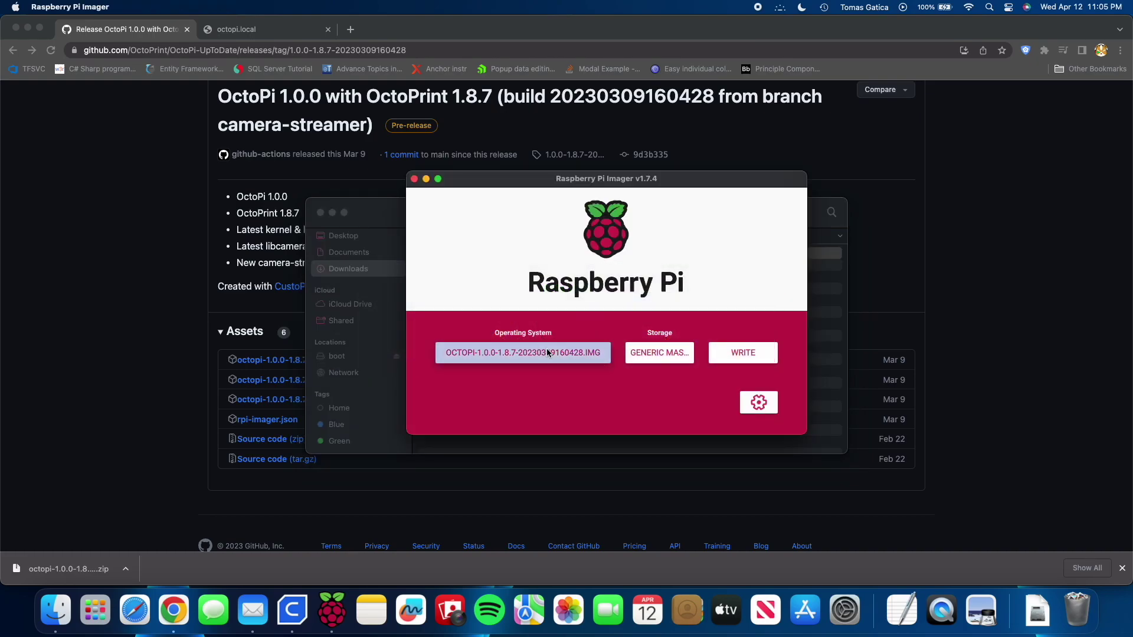
scroll(546, 352, "up", 5)
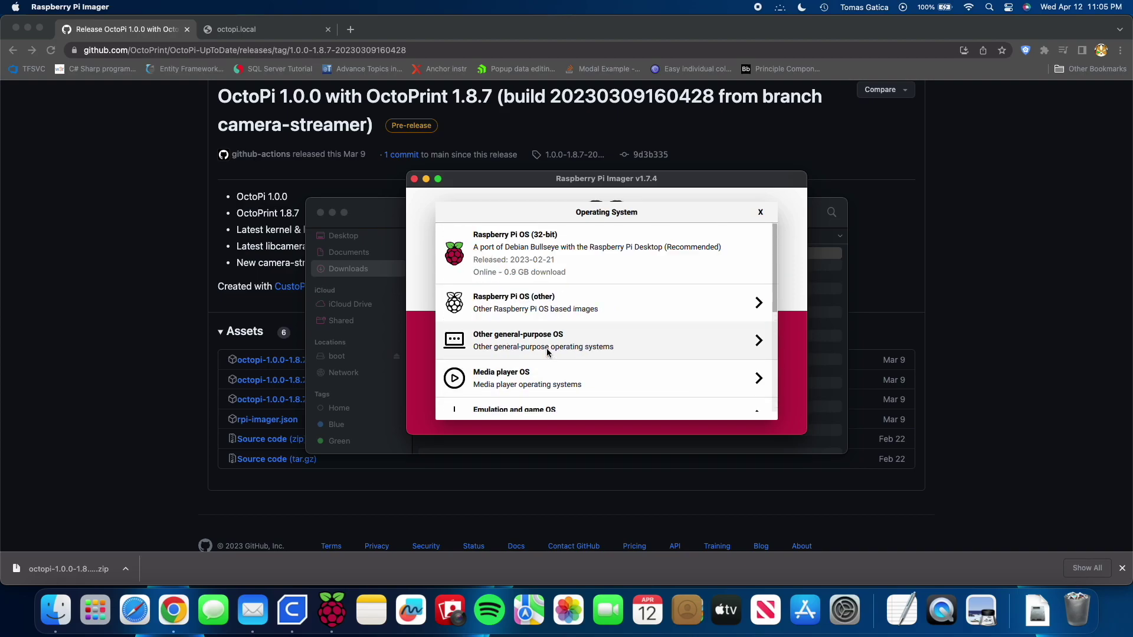
scroll(547, 352, "down", 5)
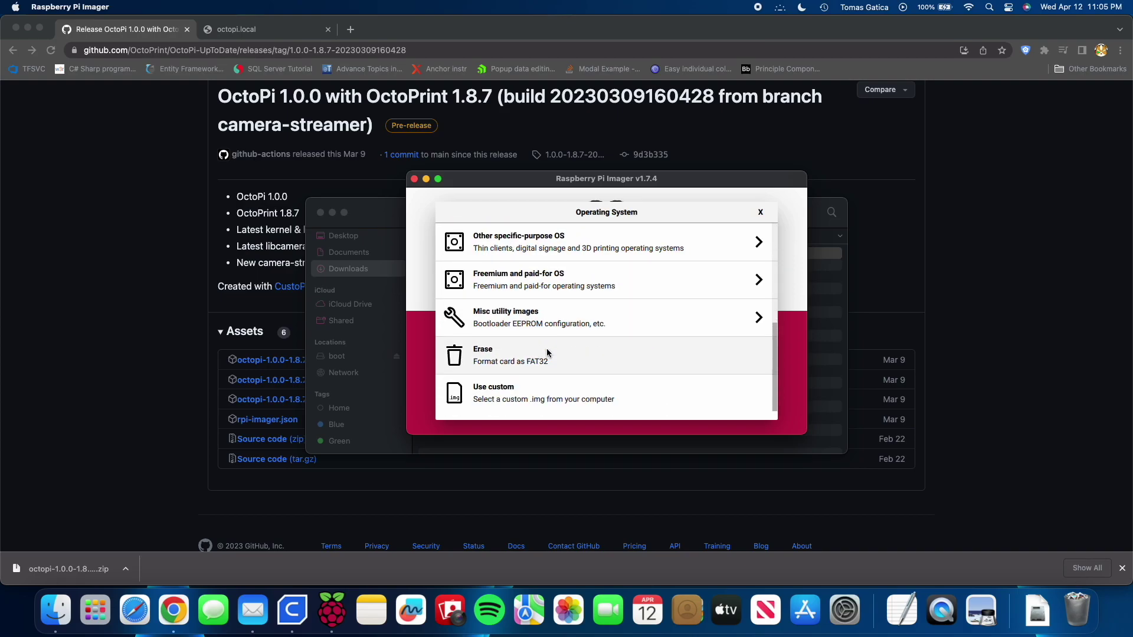
left_click(524, 396)
left_click(544, 142)
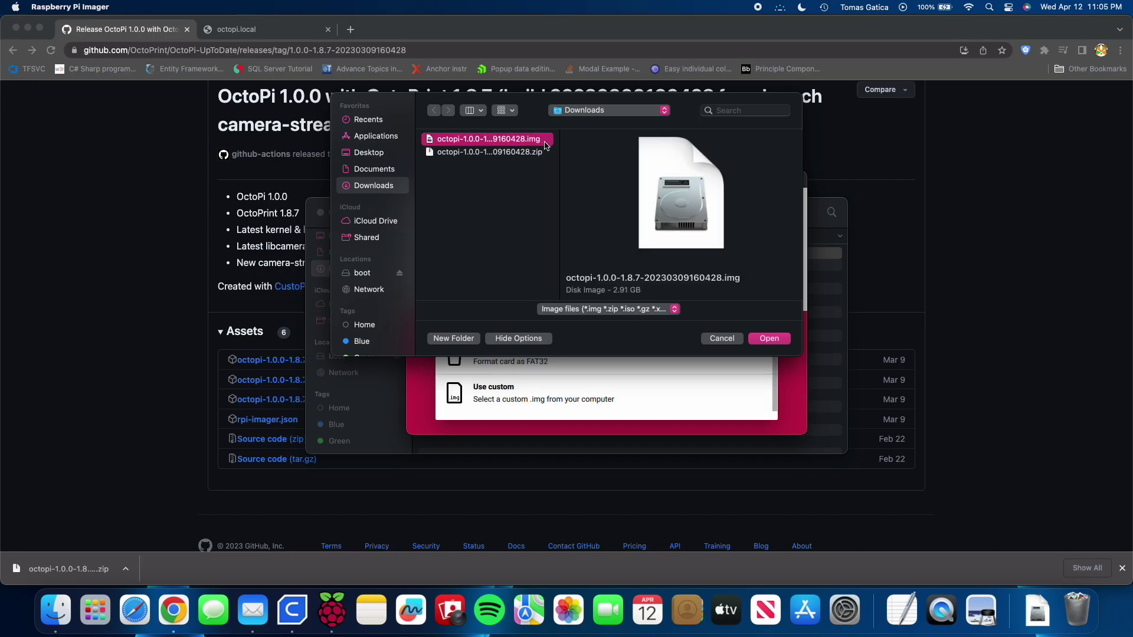
left_click(769, 338)
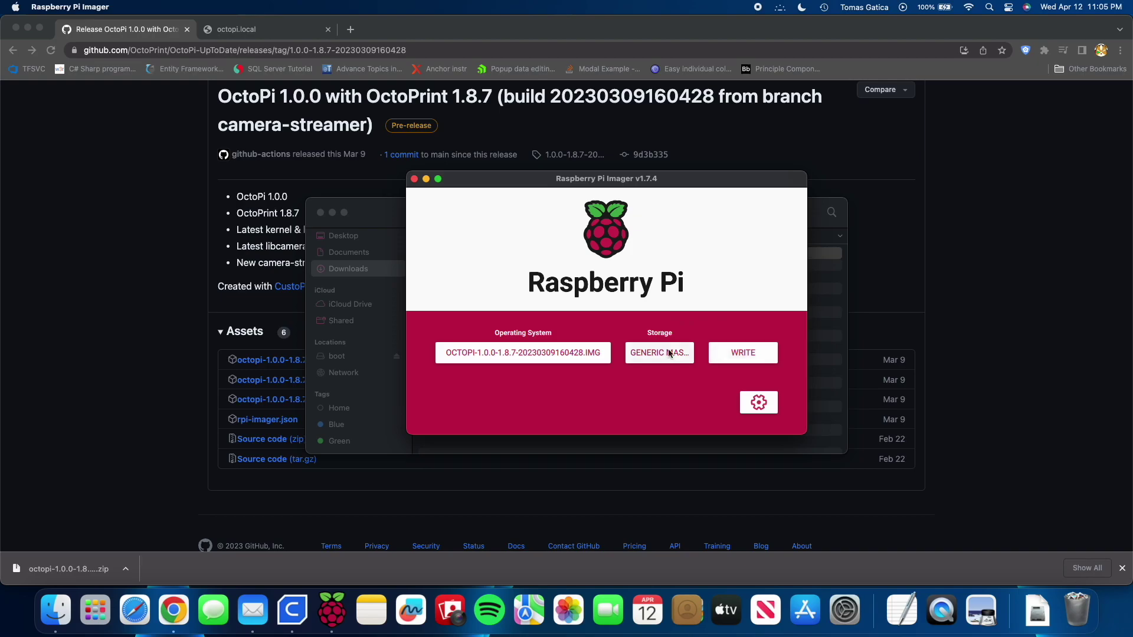
left_click(761, 402)
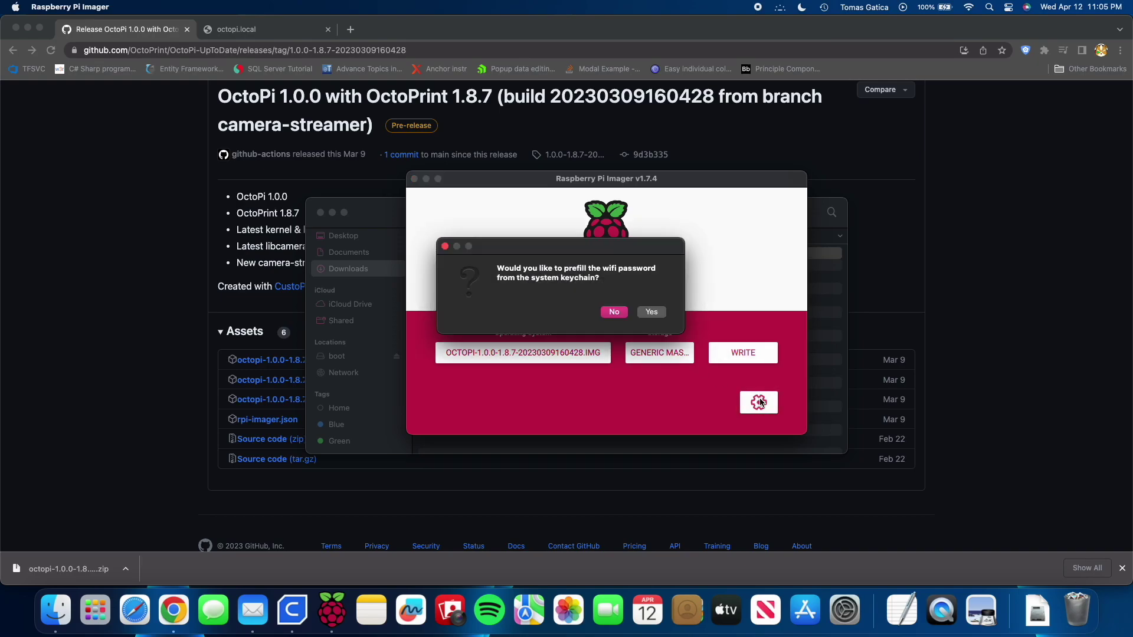
- Allow the keychain Wi-Fi password prefill, approving with the administrator user name and password
left_click(657, 316)
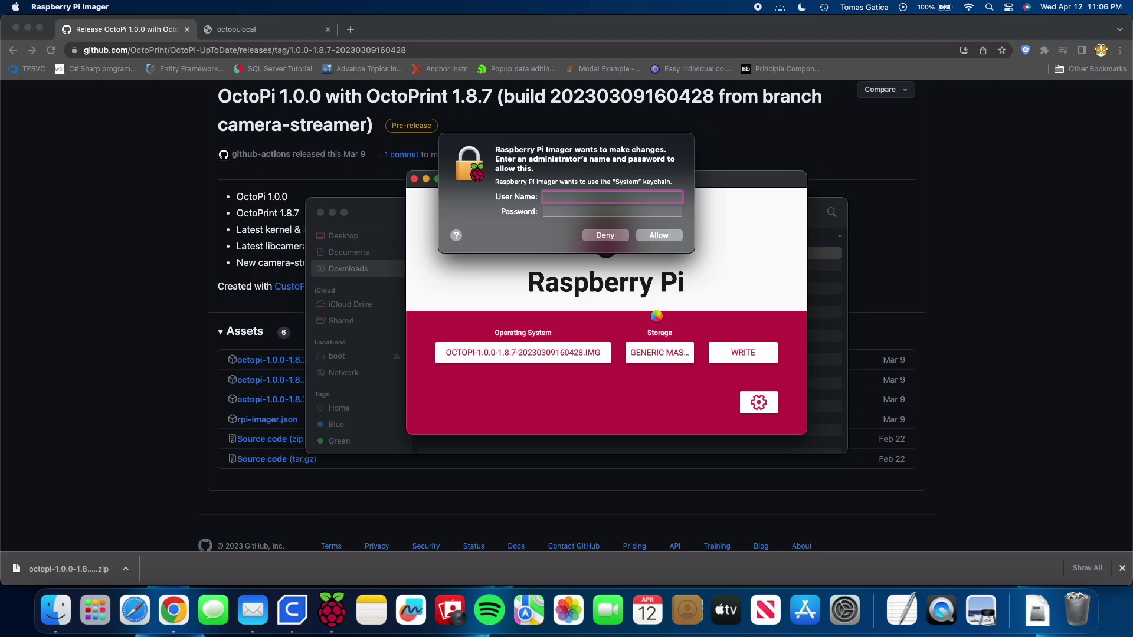
type("tgatica")
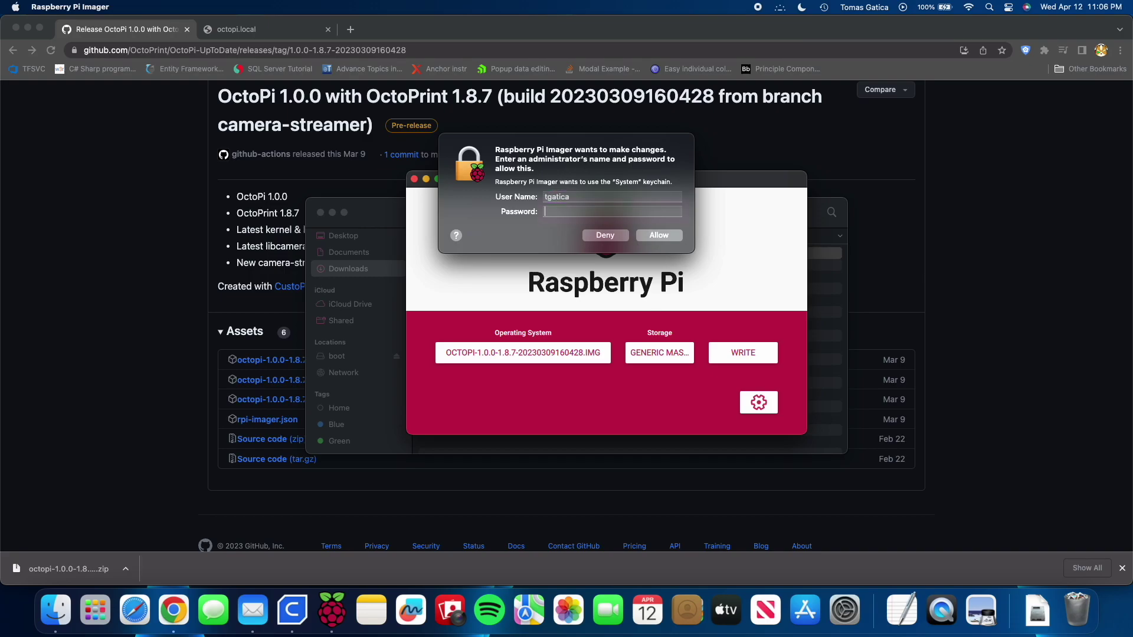
key("Tab")
type("•")
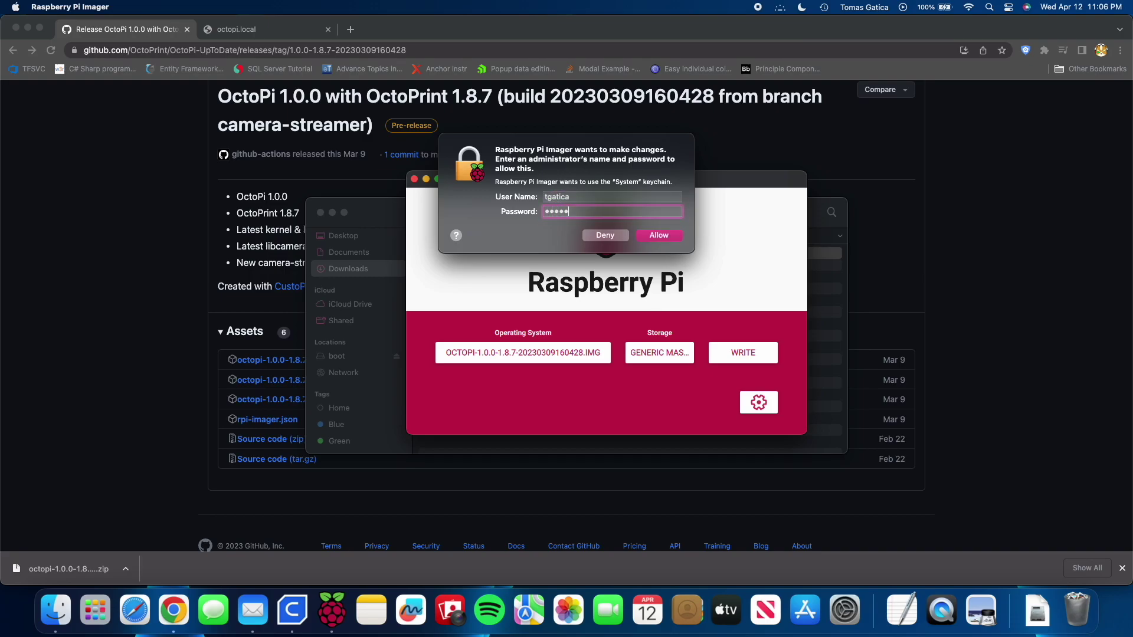
key("Return")
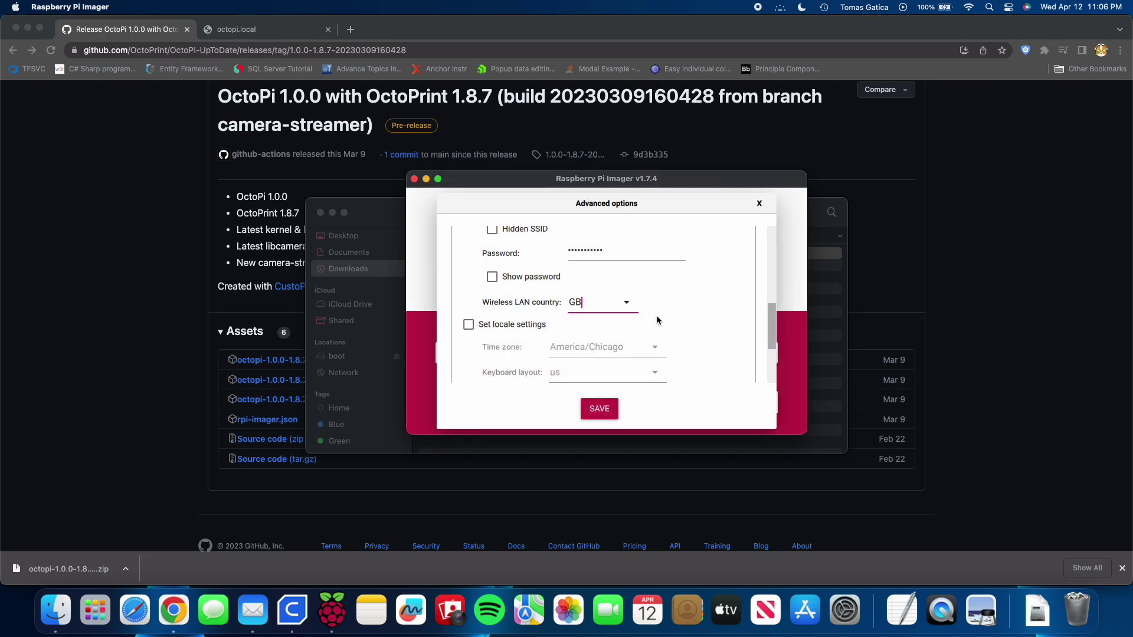
- Set wireless LAN country to US, review the SSH, user and Wi-Fi options, and save them
scroll(632, 267, "up", 3)
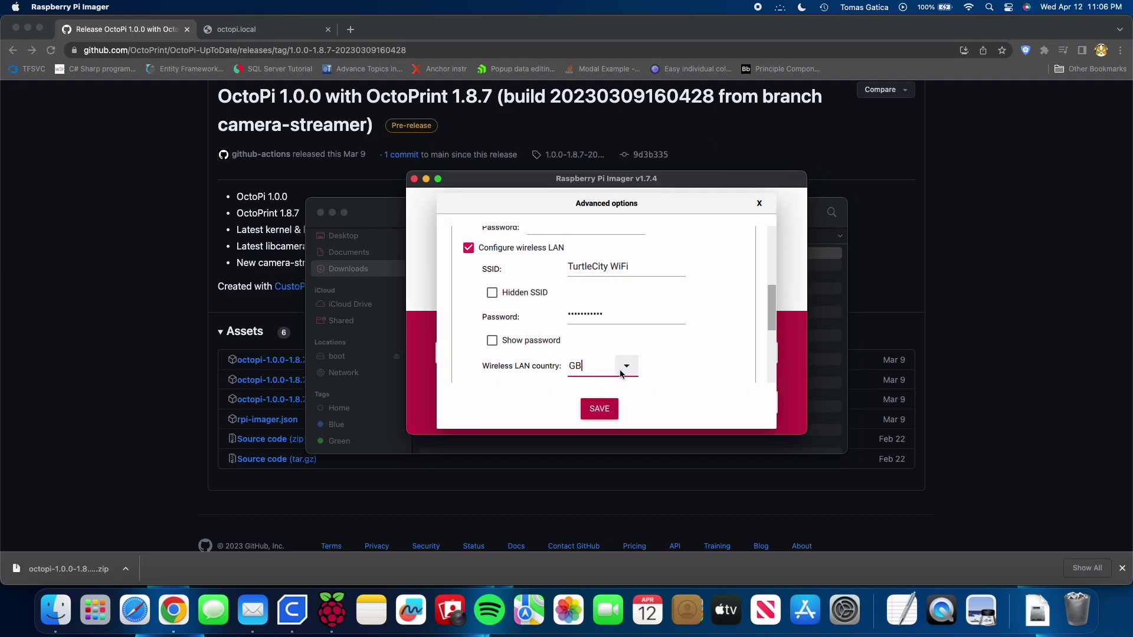
type("US")
scroll(682, 289, "up", 9)
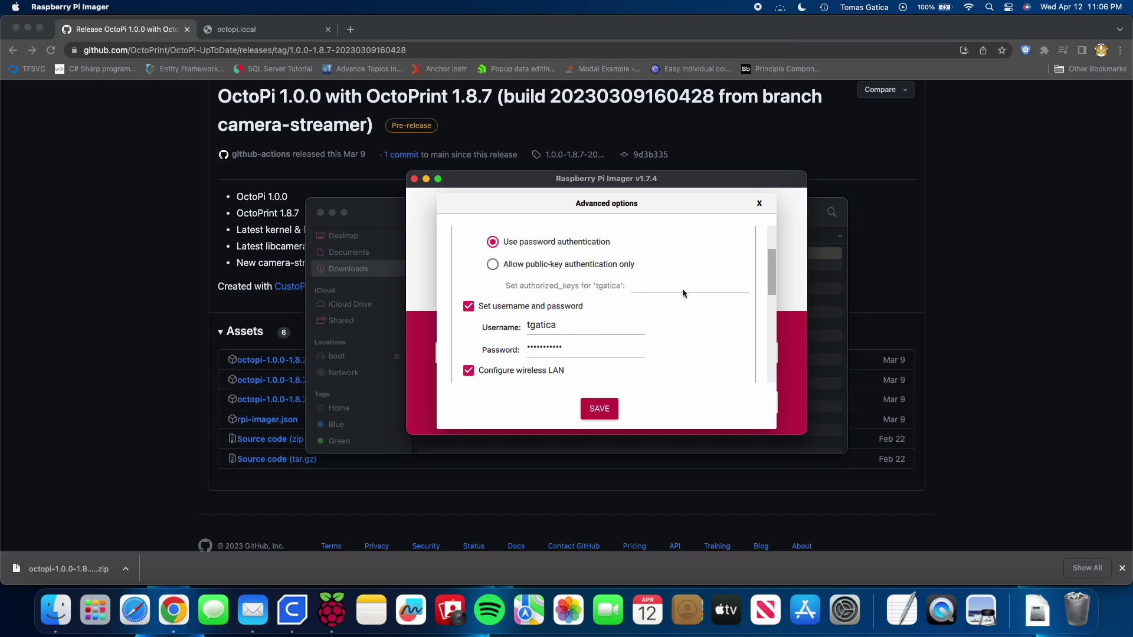
scroll(682, 289, "down", 2)
scroll(676, 313, "up", 3)
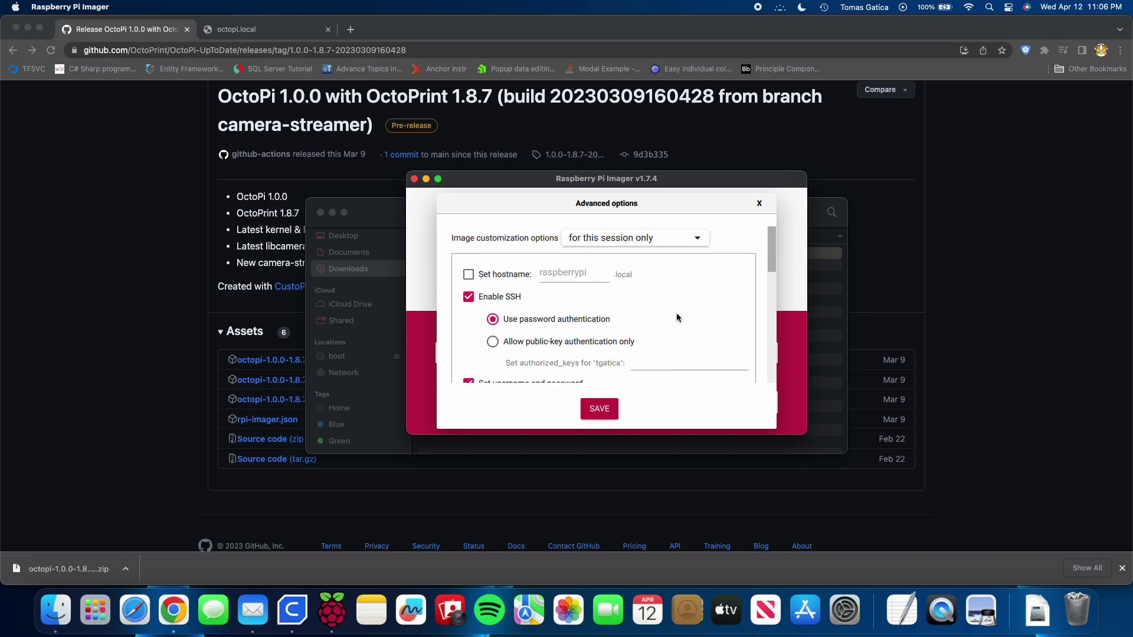
scroll(676, 313, "down", 3)
scroll(498, 282, "up", 3)
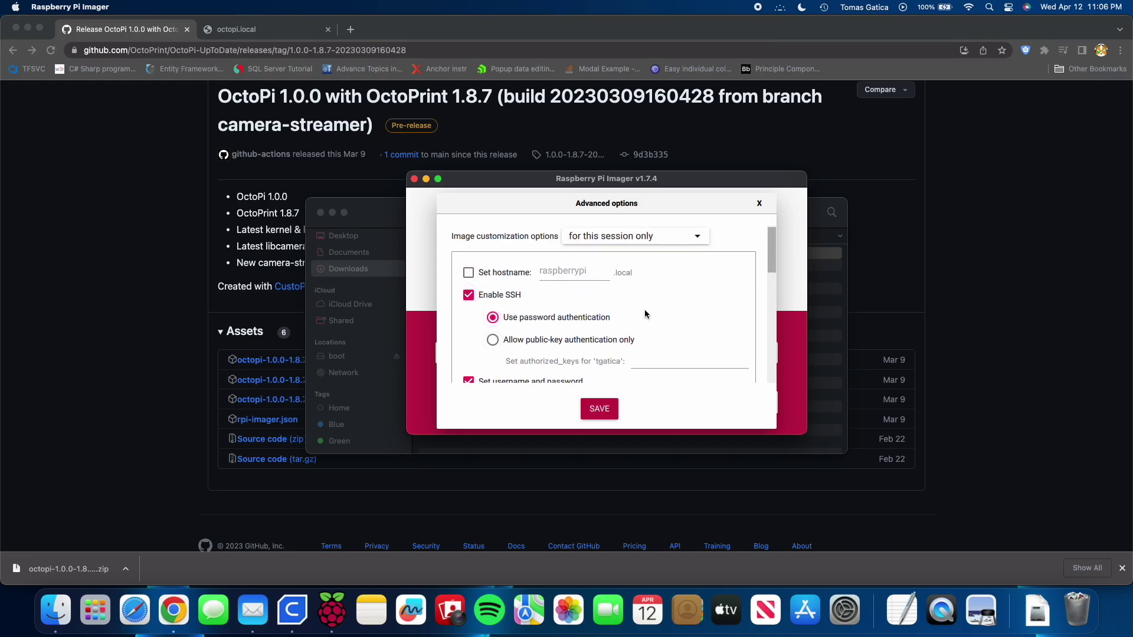
scroll(644, 309, "down", 5)
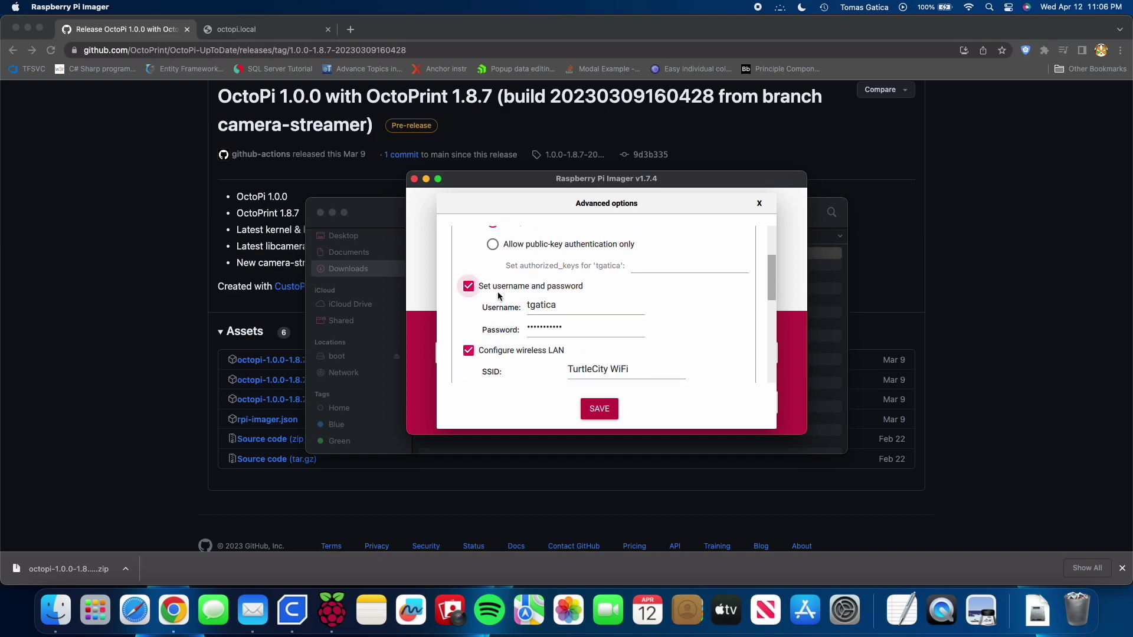
scroll(681, 308, "down", 1)
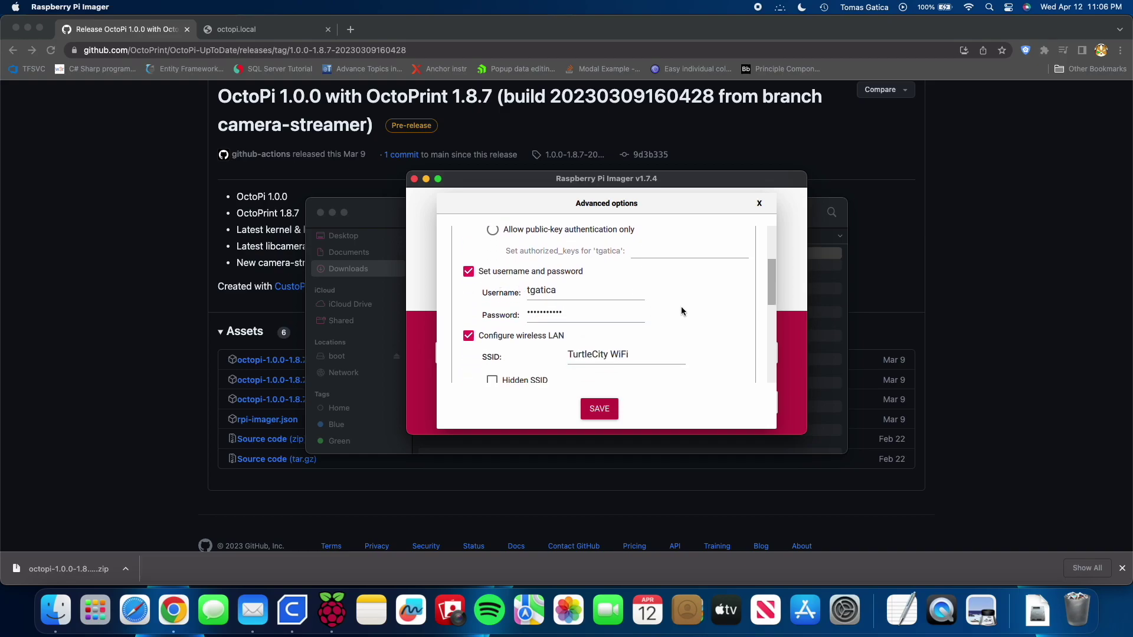
scroll(681, 306, "down", 3)
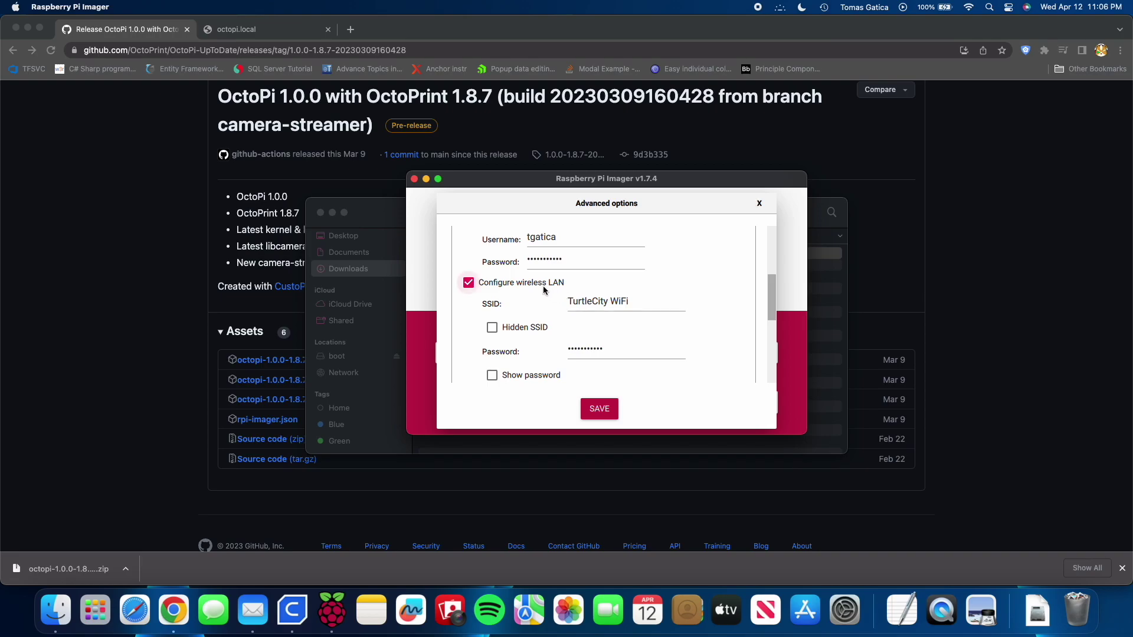
scroll(614, 340, "down", 5)
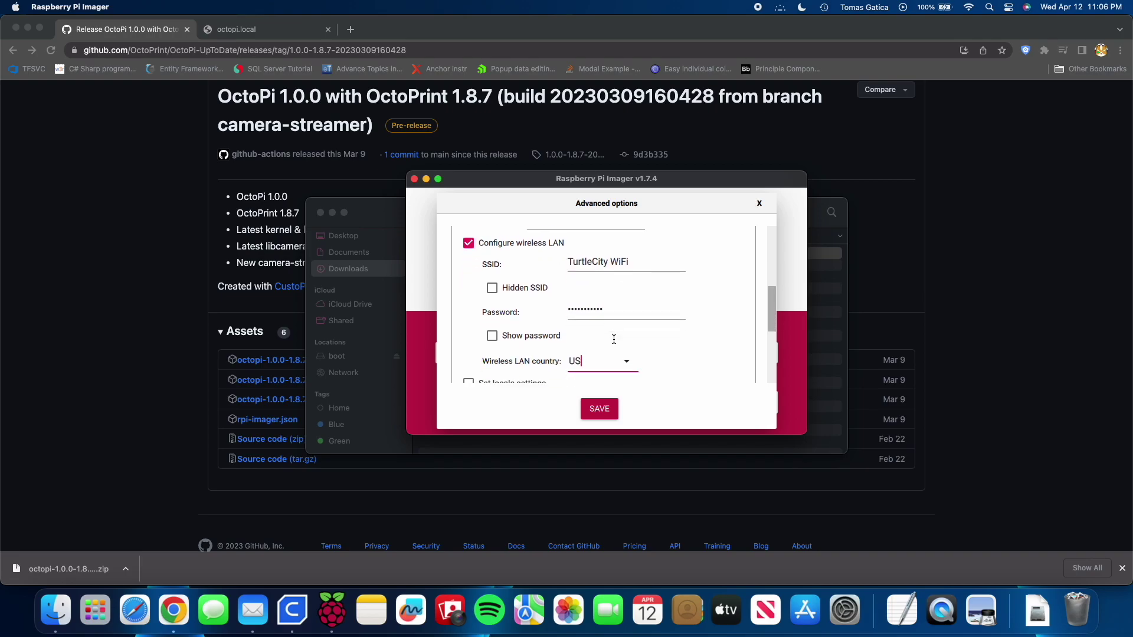
scroll(614, 339, "down", 6)
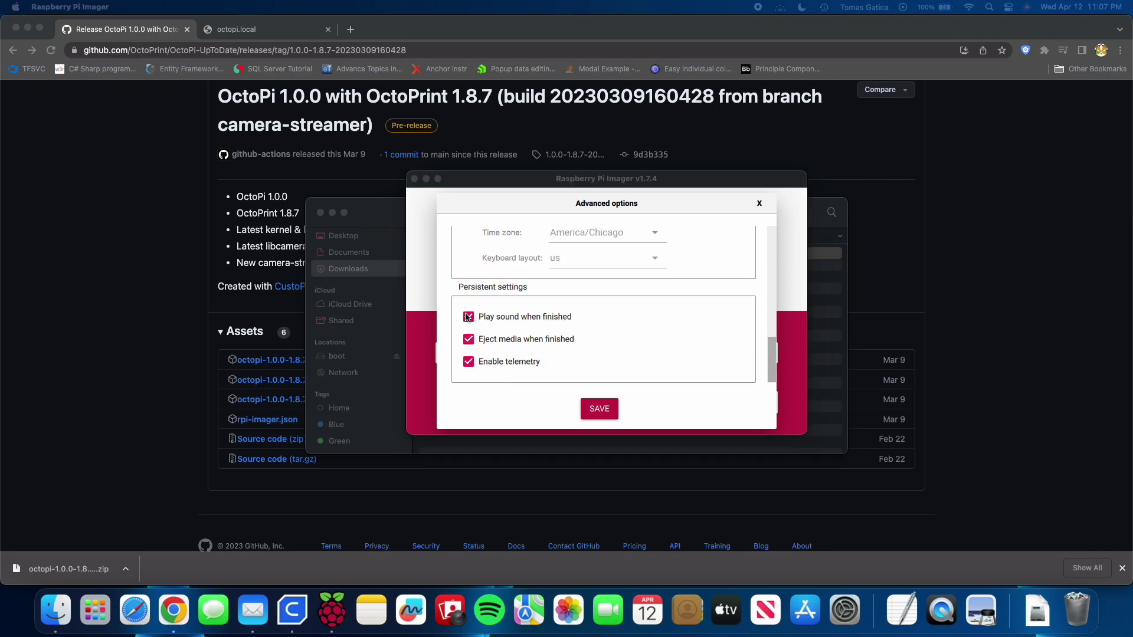
left_click(598, 408)
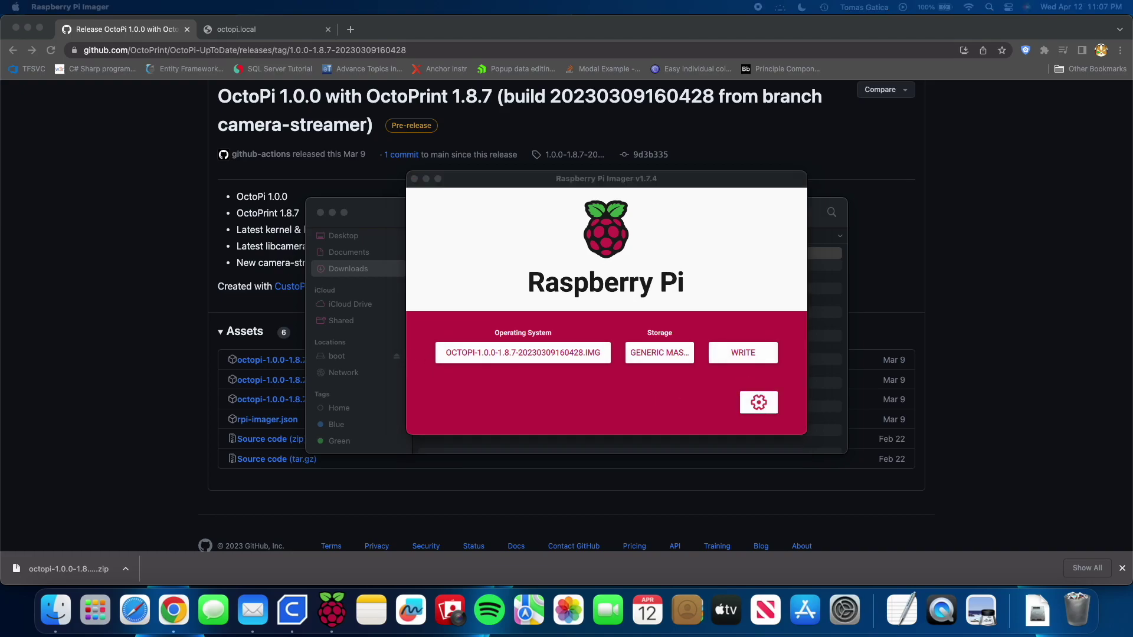
- Start writing the OctoPi image to the SD card, confirming the erase and entering the password
left_click(754, 357)
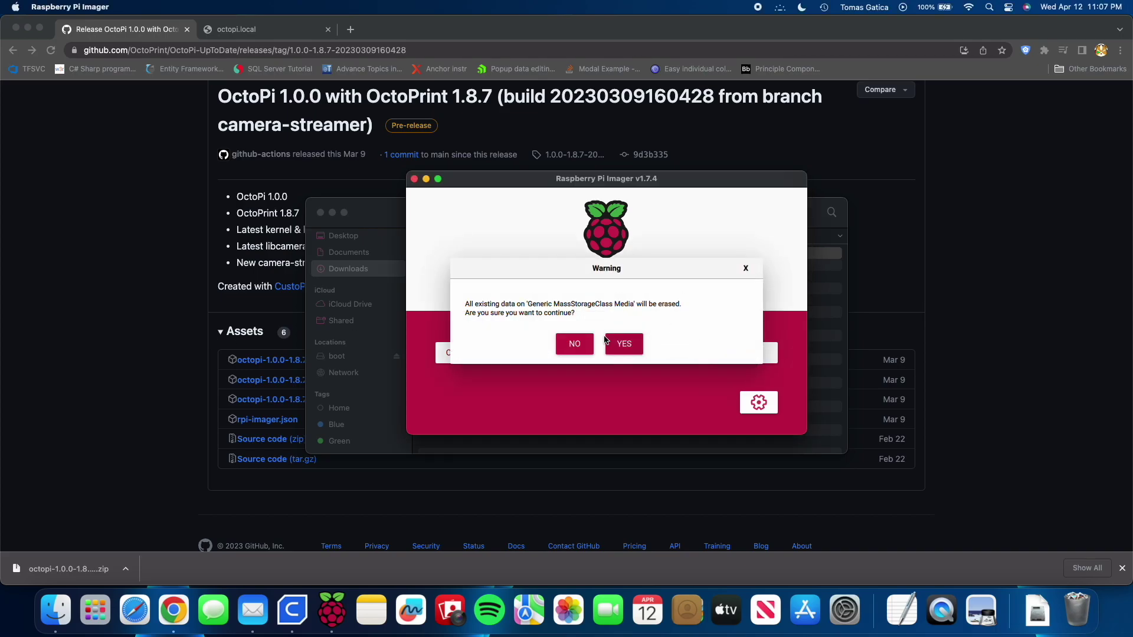
left_click(624, 345)
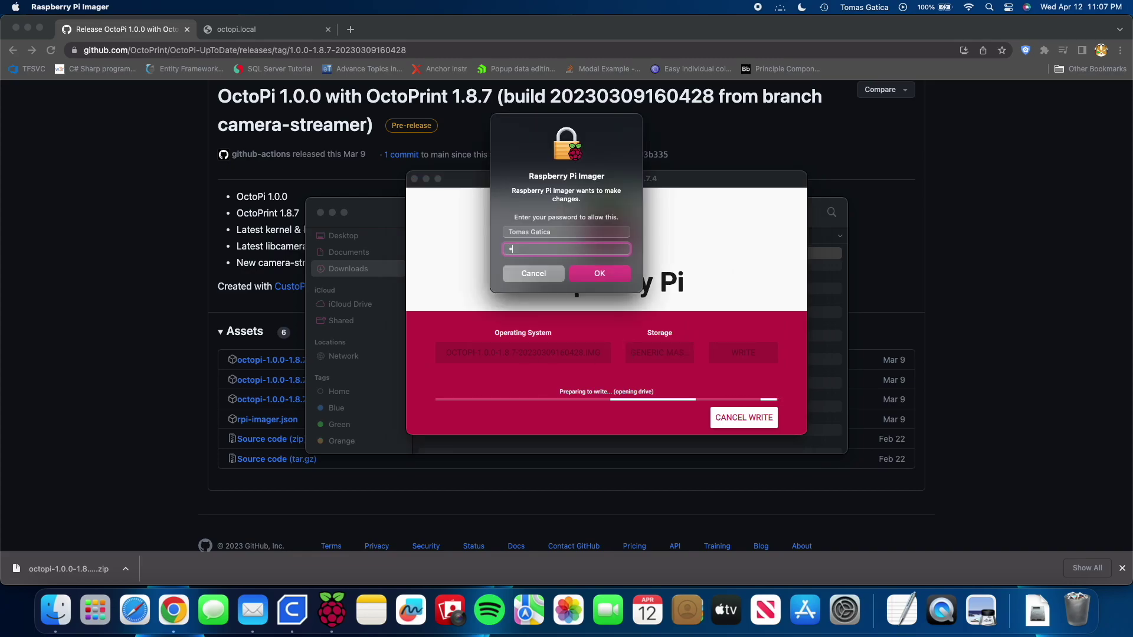
type("****")
key("Return")
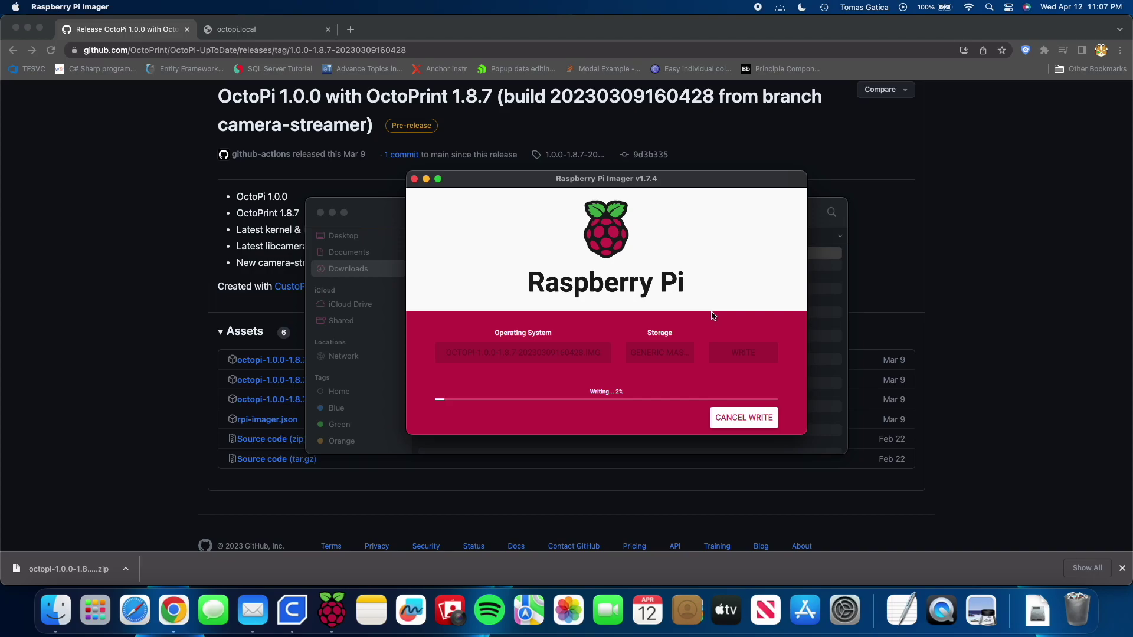
- Take a screenshot, then acknowledge the Write Successful message once writing finishes
key("super+shift+5")
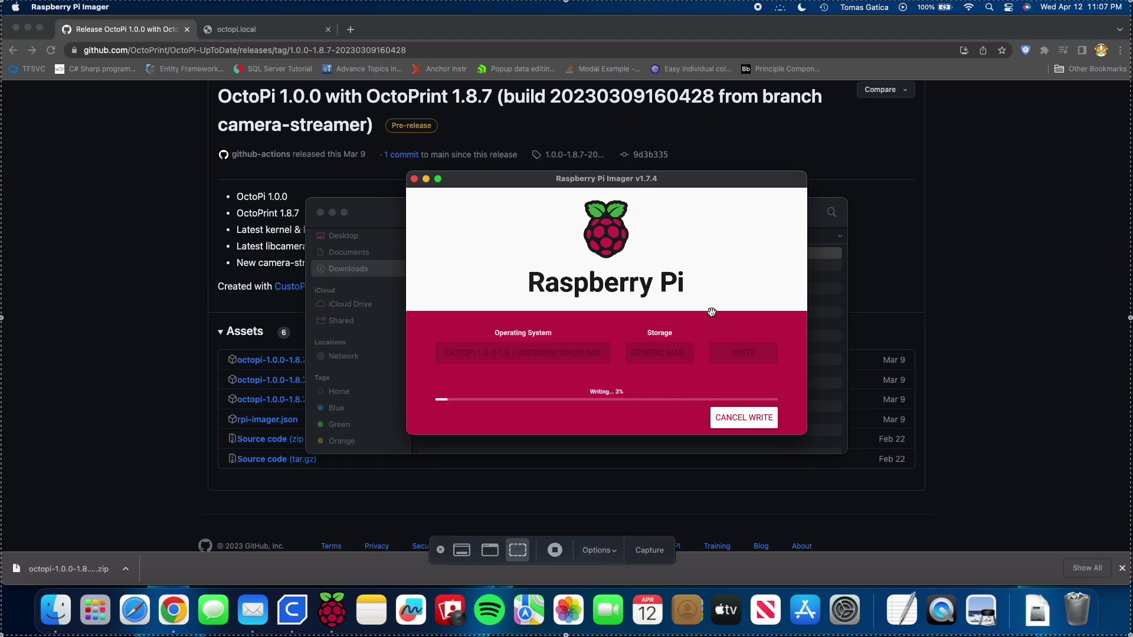
left_click(554, 550)
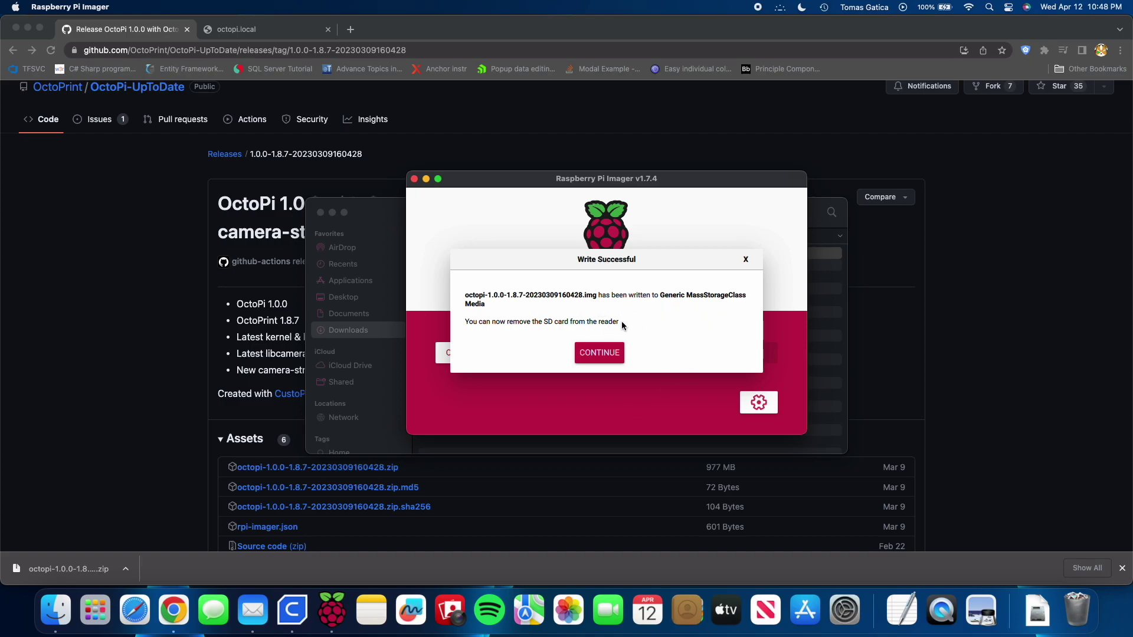
left_click(611, 352)
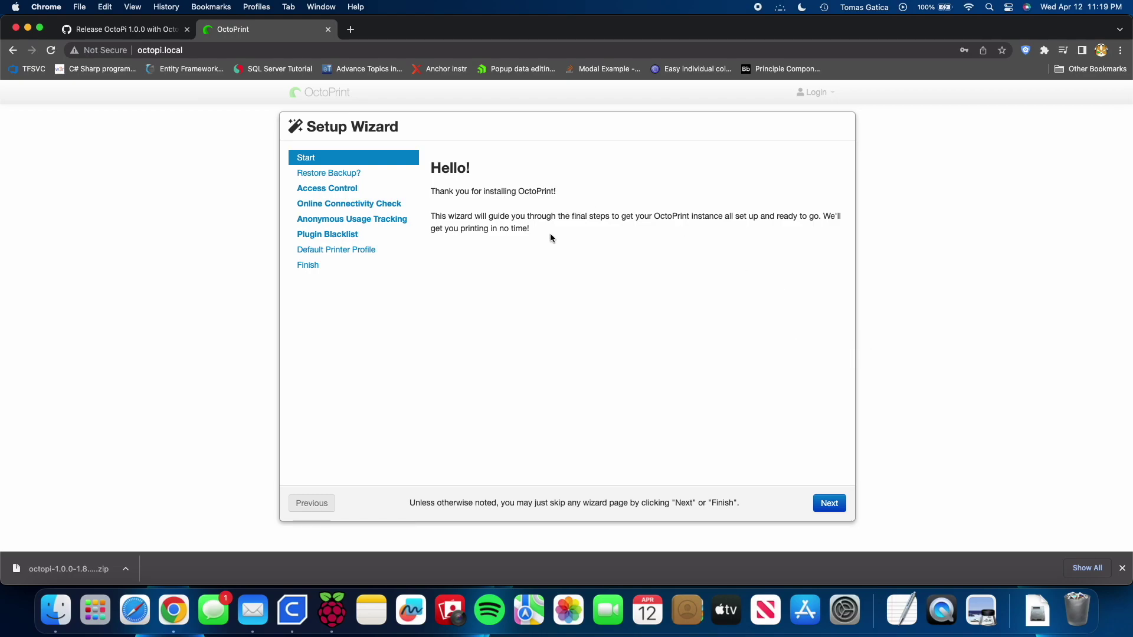
- Pass the welcome and backup pages, then fill username, password and confirmation to create the admin account
left_click(833, 504)
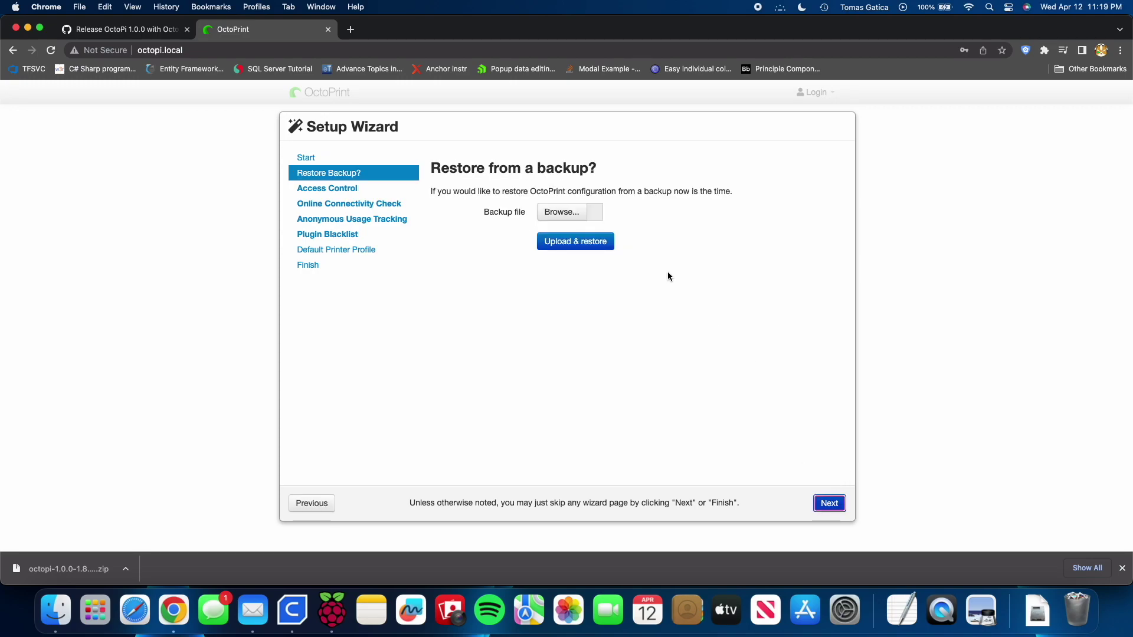
left_click(829, 503)
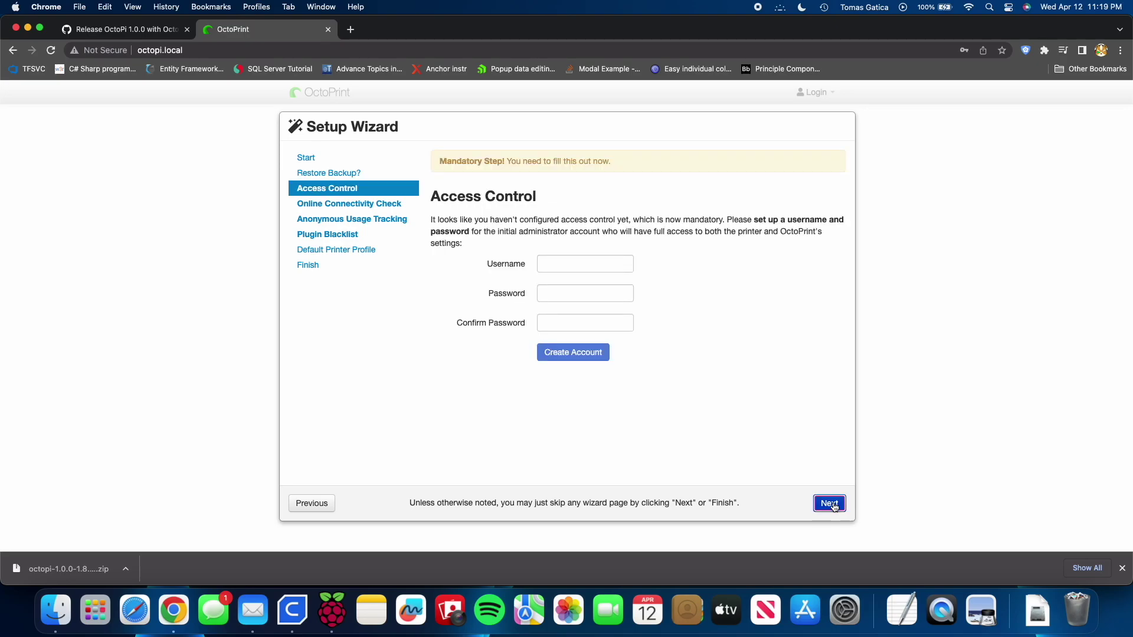
left_click(601, 263)
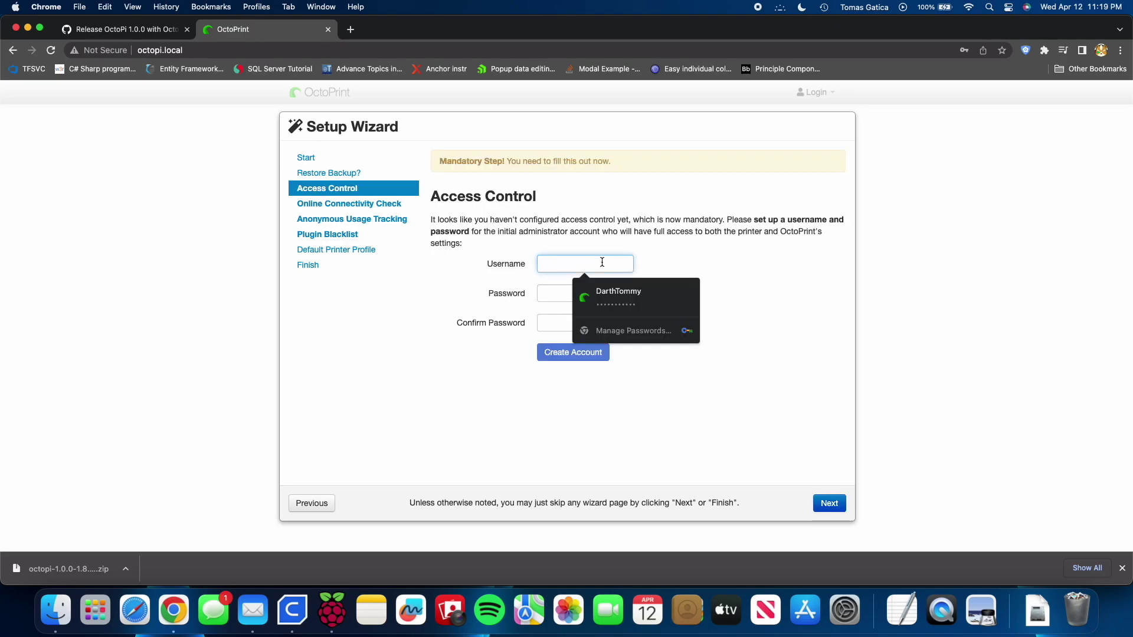
type("DarthTommy")
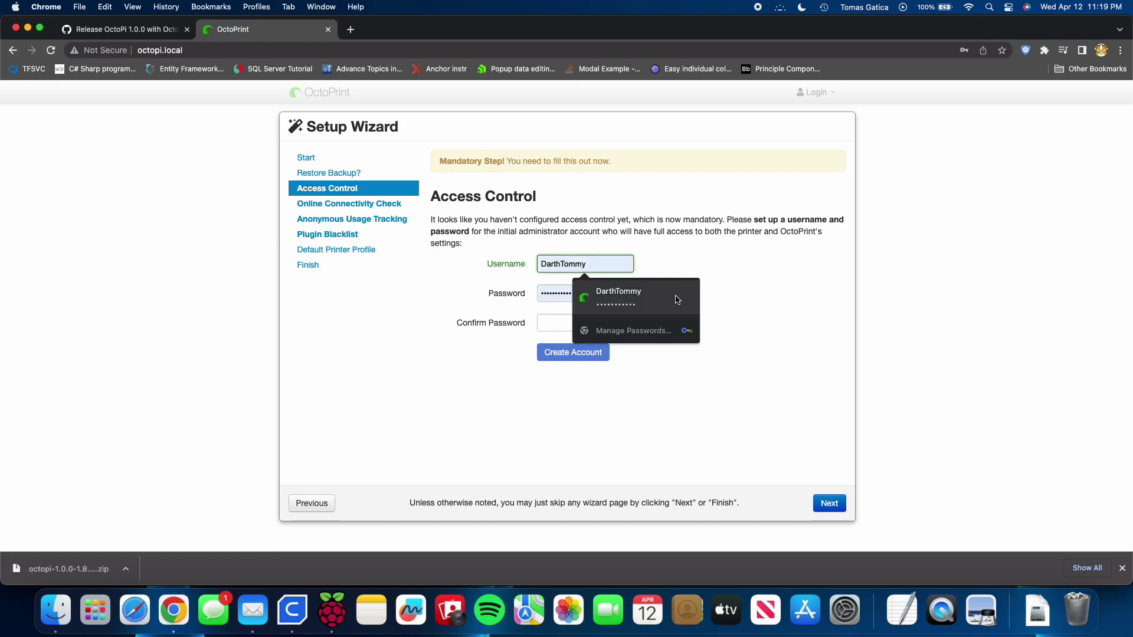
left_click(678, 300)
left_click(619, 318)
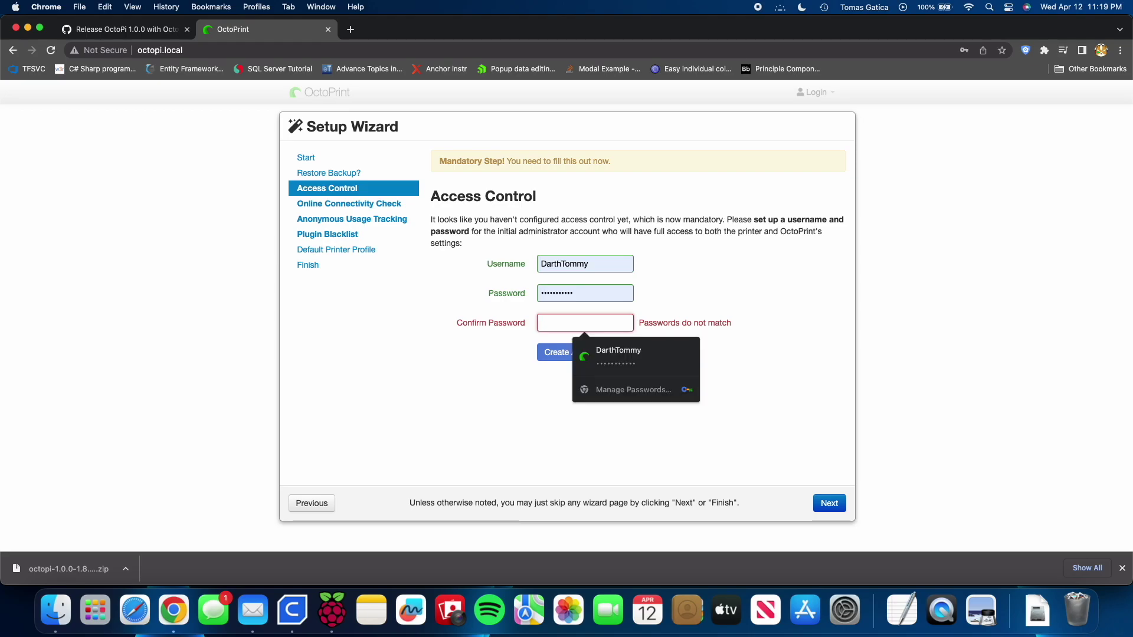
type("********")
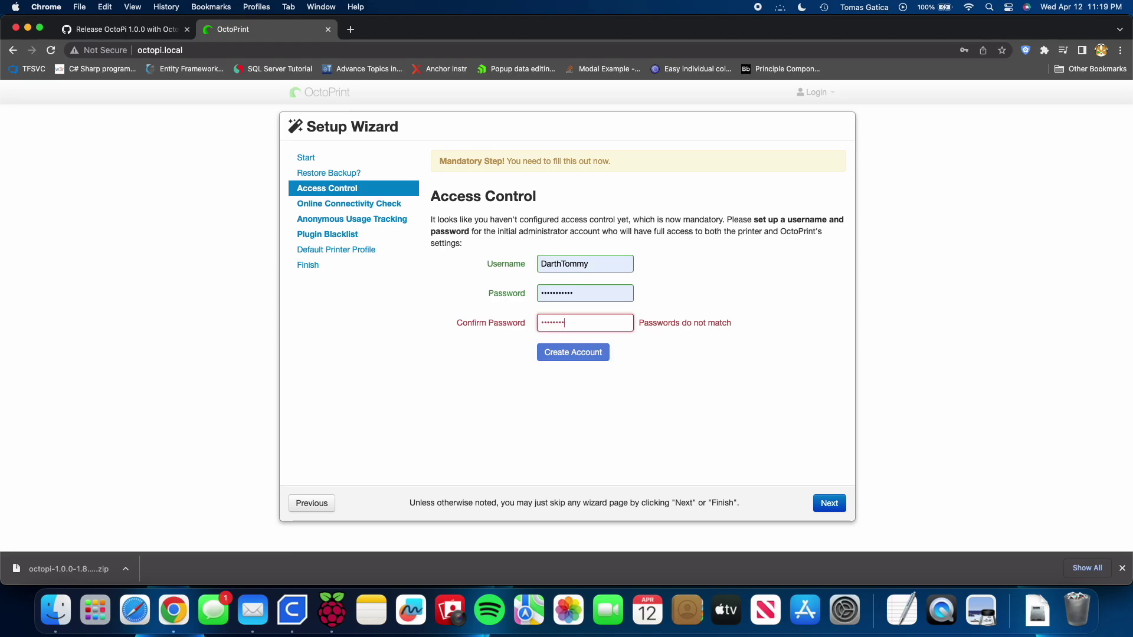
type("***")
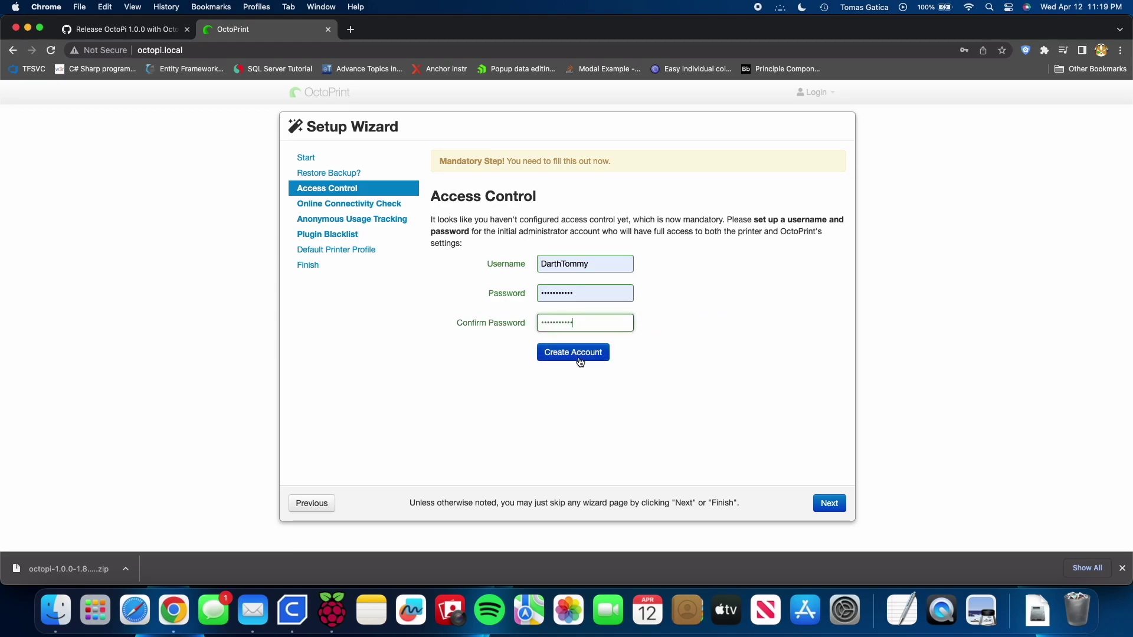
left_click(580, 360)
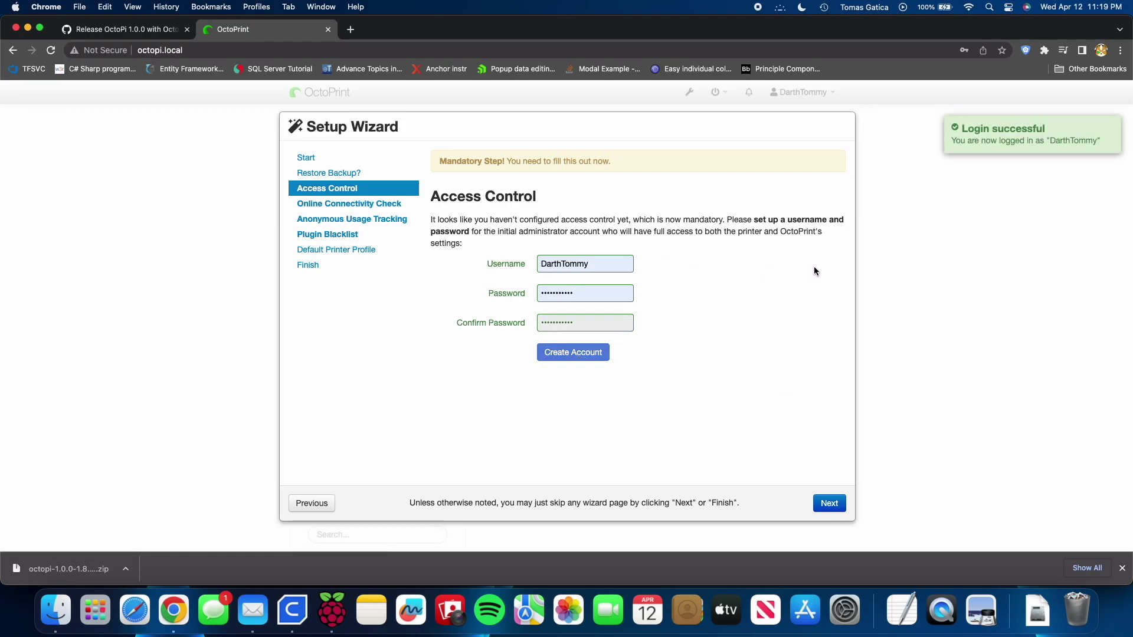
- Replace the connectivity check's Host IP with 8.8.8.8 and enable the check (port 53, octoprint.org)
left_click(821, 503)
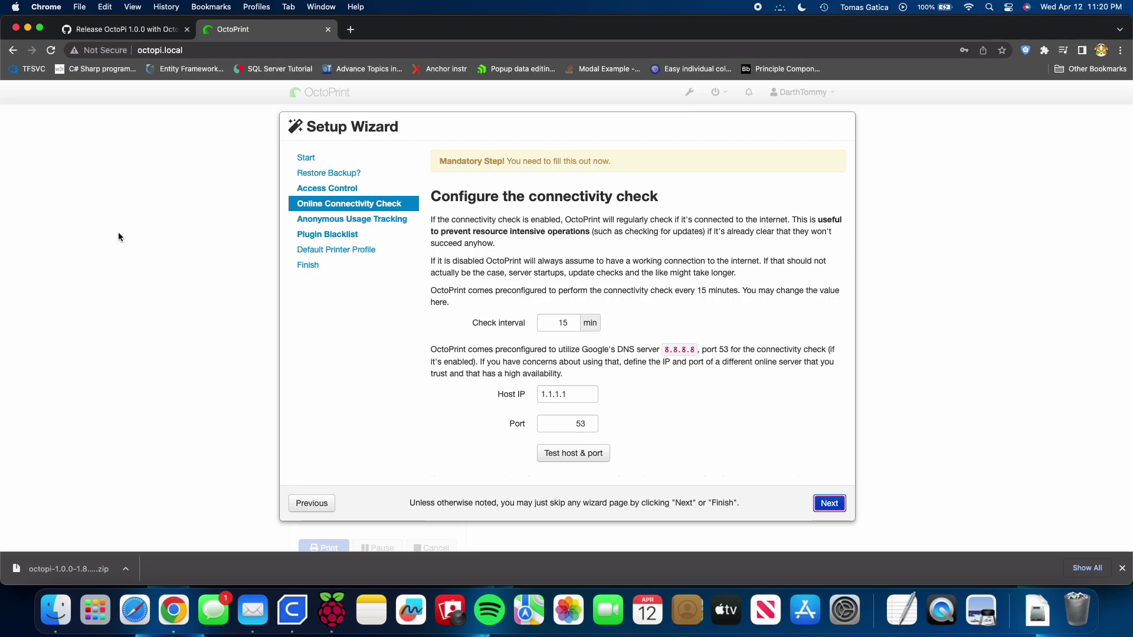
left_click(765, 405)
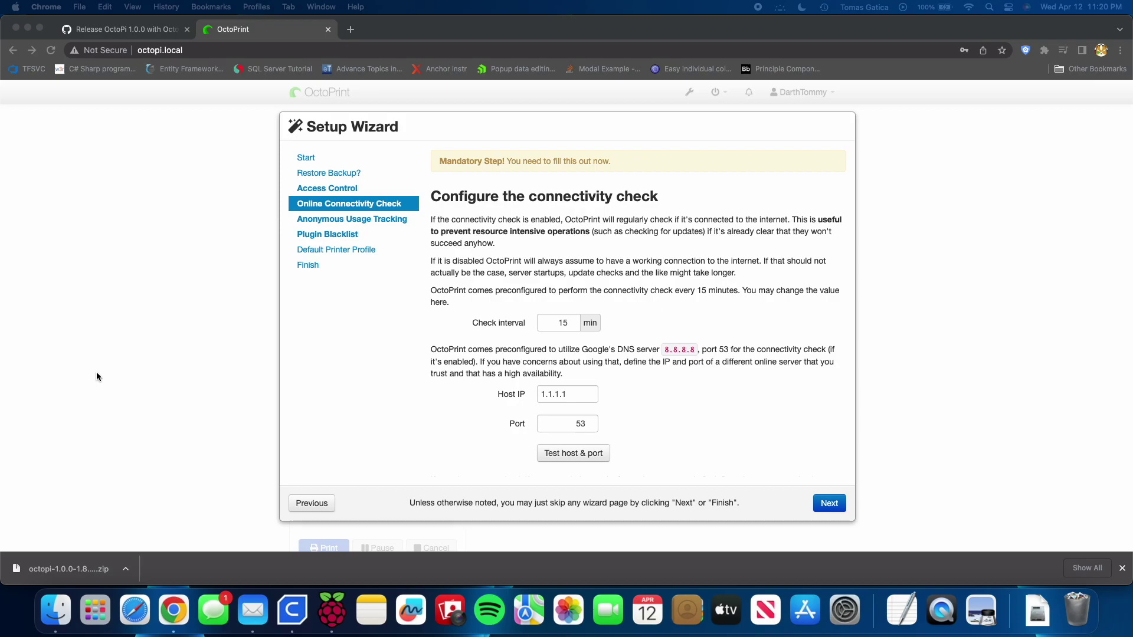
double_click(582, 389)
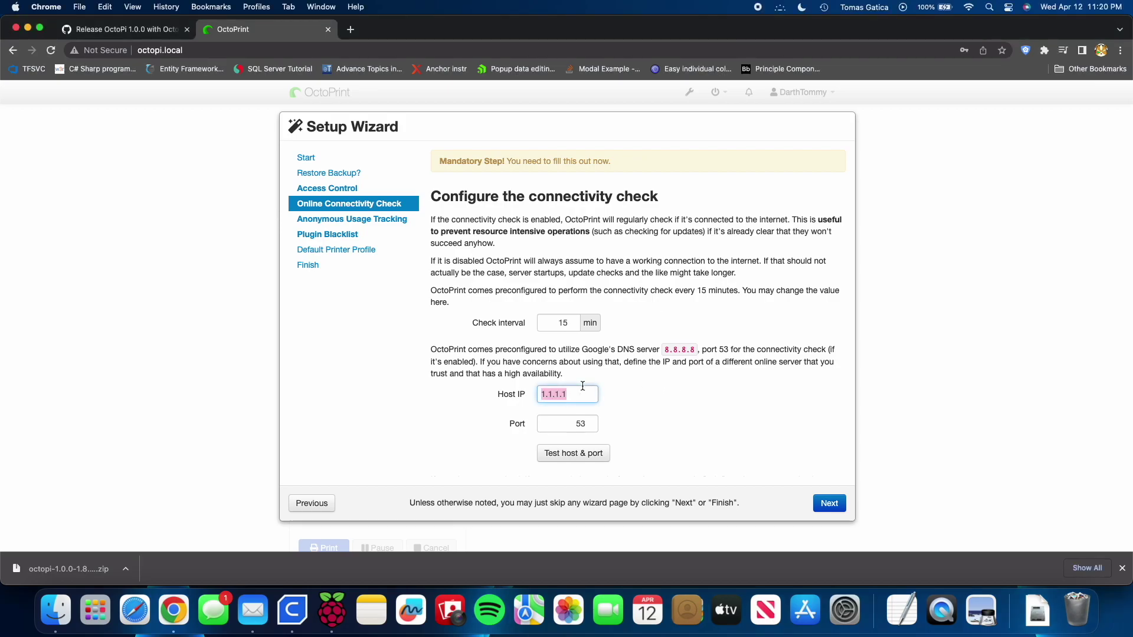
type("8.8.8.8")
scroll(693, 390, "down", 5)
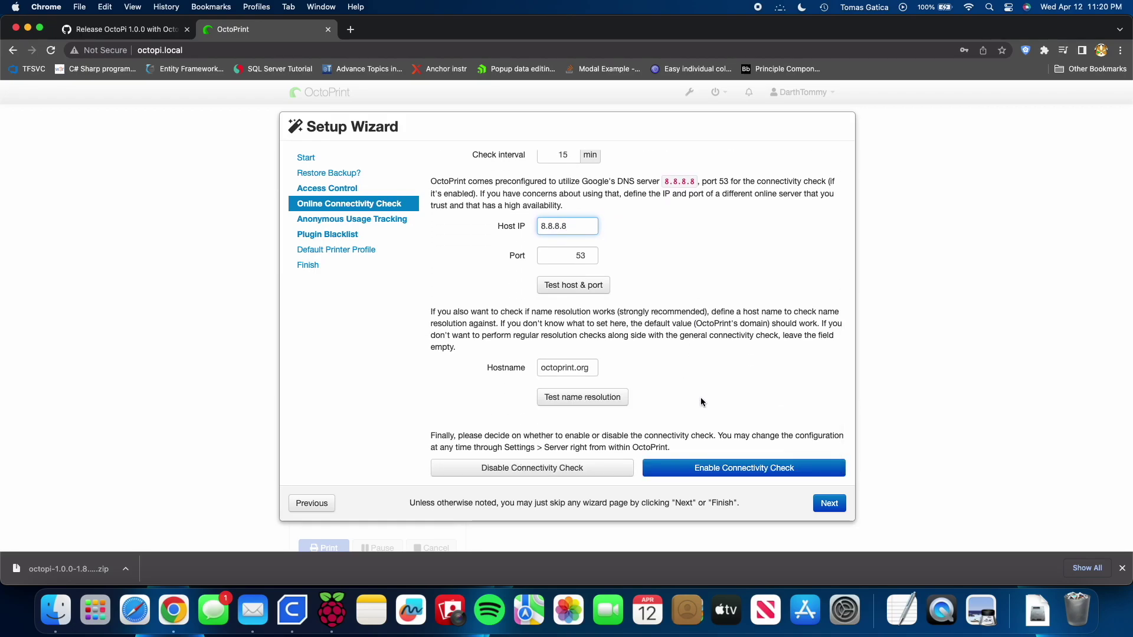
left_click(724, 469)
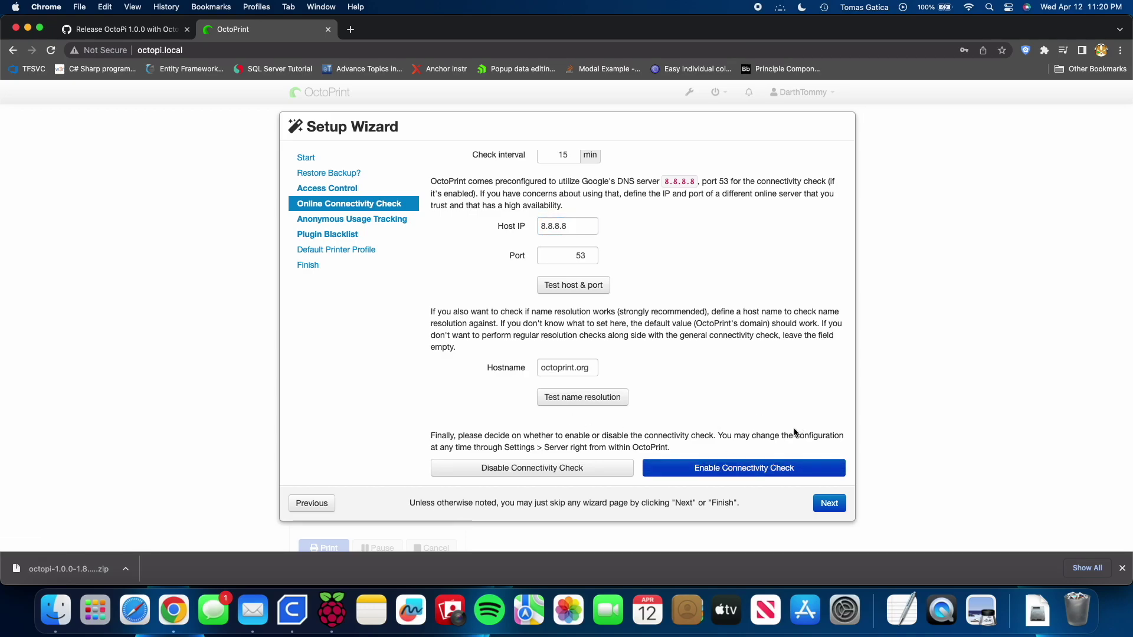
left_click(769, 448)
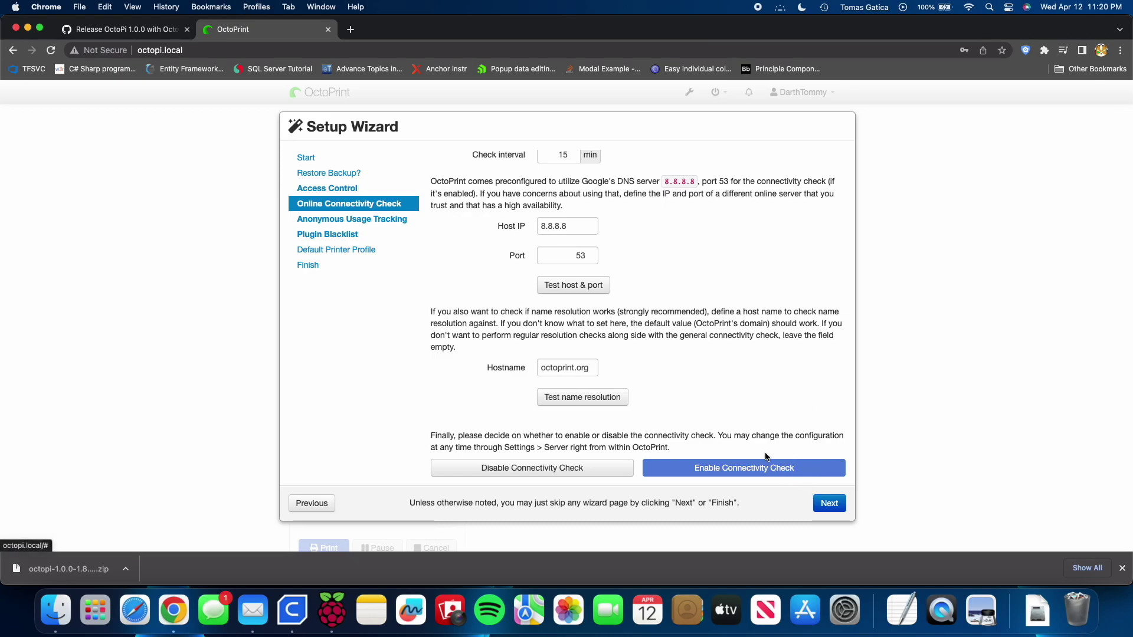
left_click(728, 446)
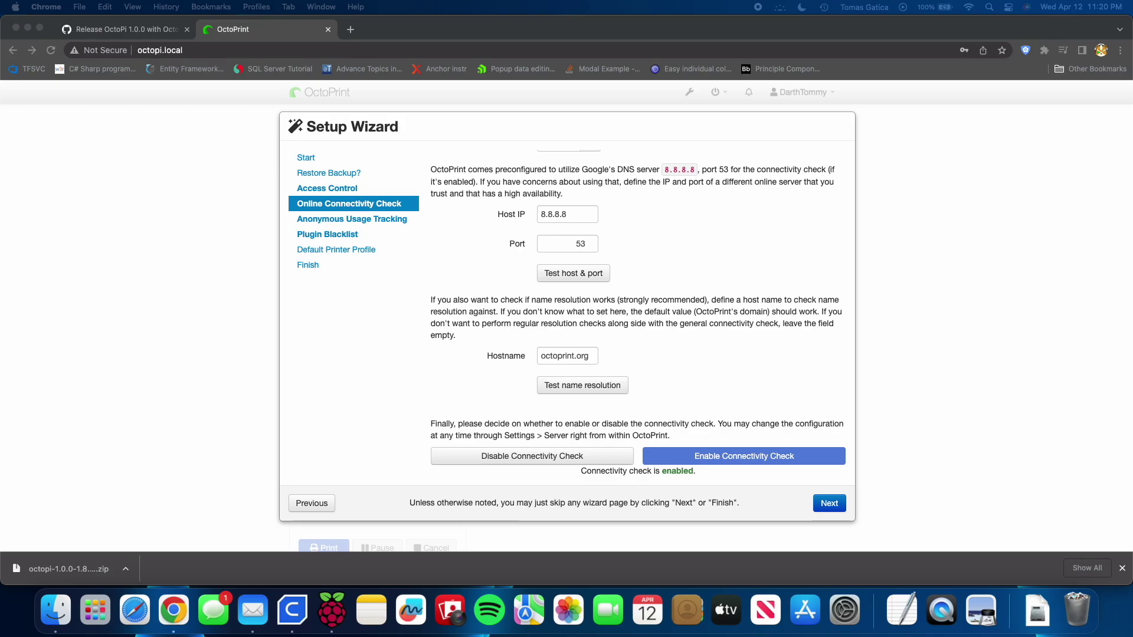
- Enable Anonymous Usage Tracking and Plugin Blacklist Processing, advancing to the Generic RepRap printer profile step
left_click(829, 502)
left_click(828, 505)
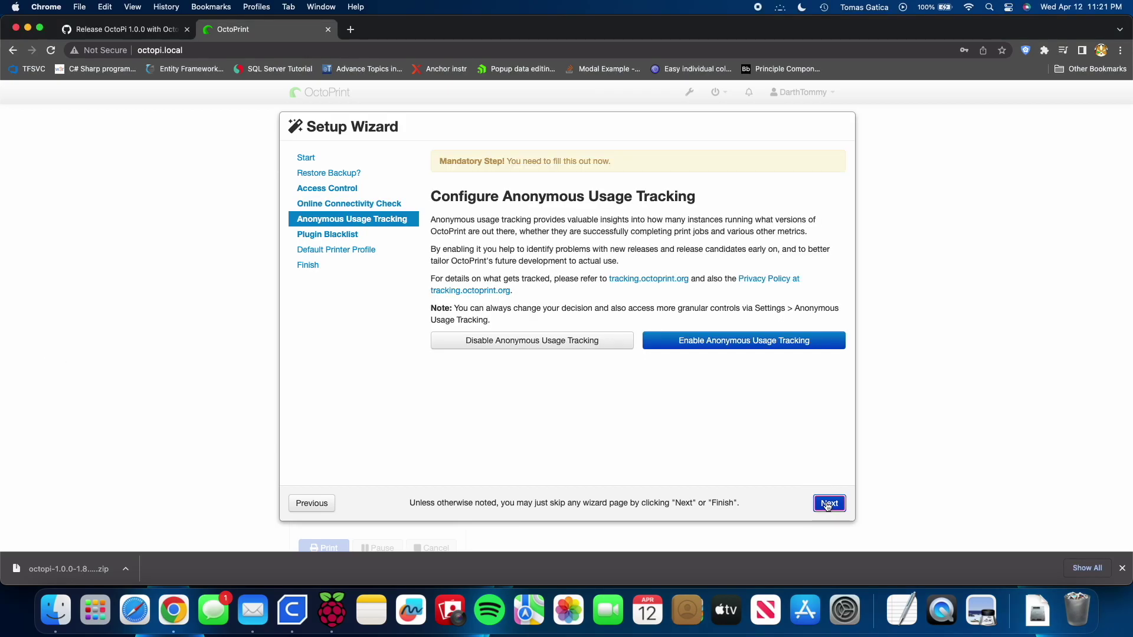
left_click(756, 347)
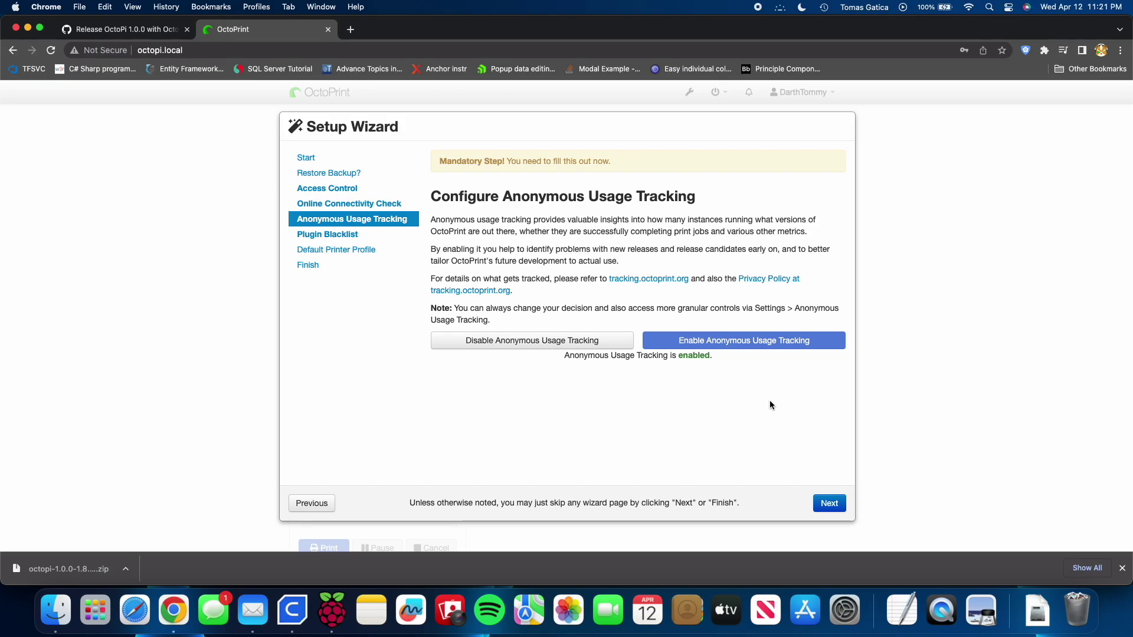
left_click(824, 507)
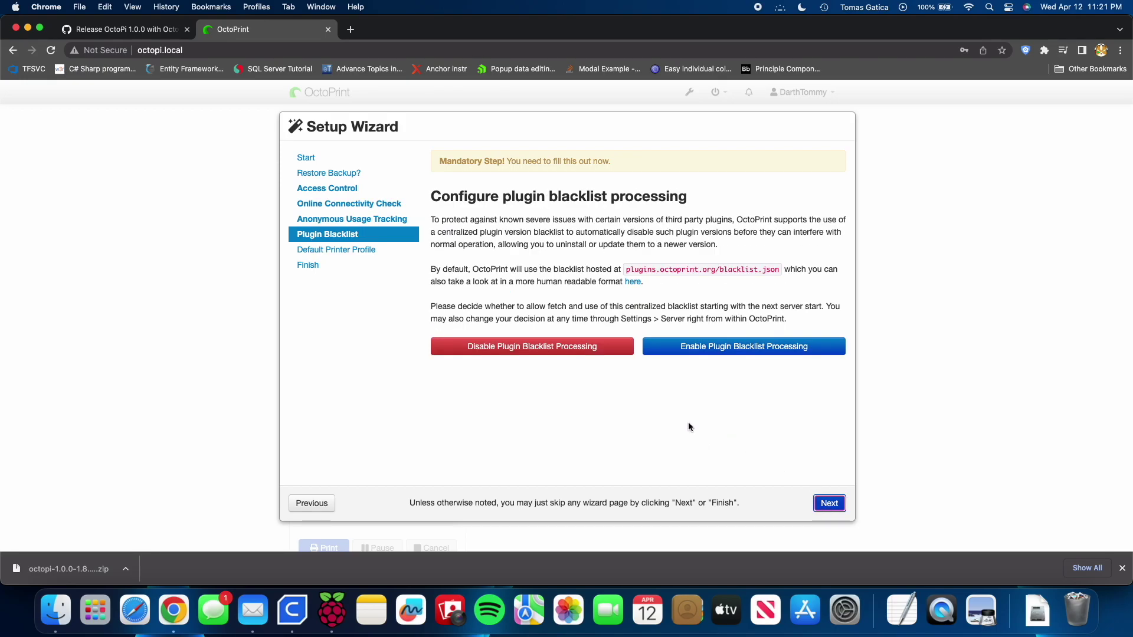
left_click(745, 347)
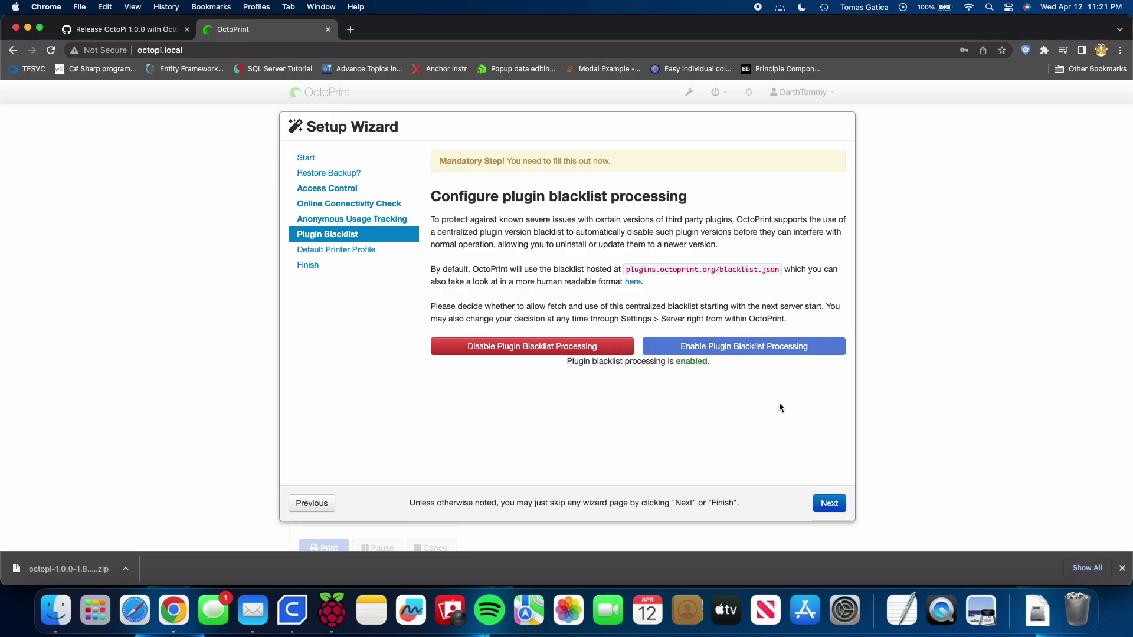
left_click(829, 503)
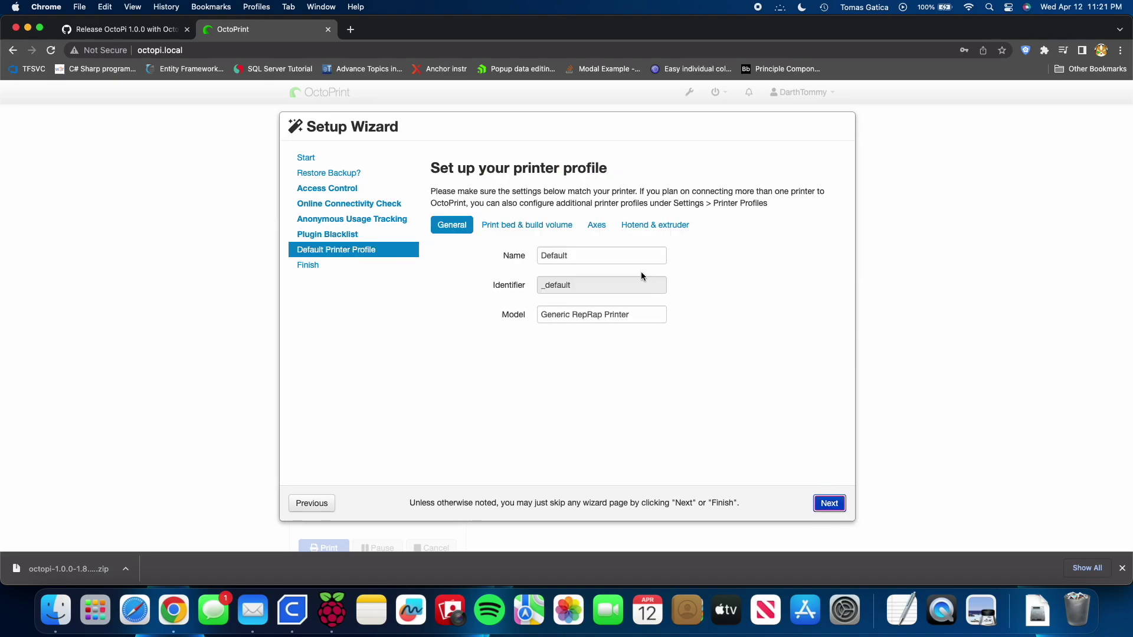
- Rename the printer profile from Default to Aurora with model Ender 3 Pro
double_click(616, 255)
type("Au")
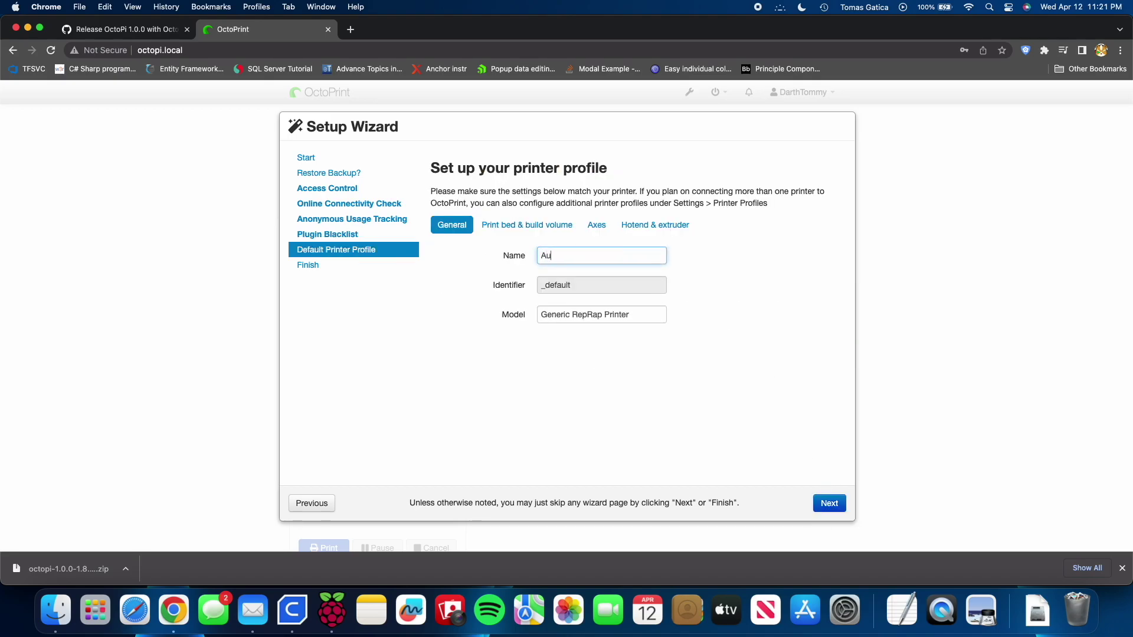
type("rora")
triple_click(593, 316)
type("Ender 3 Pro")
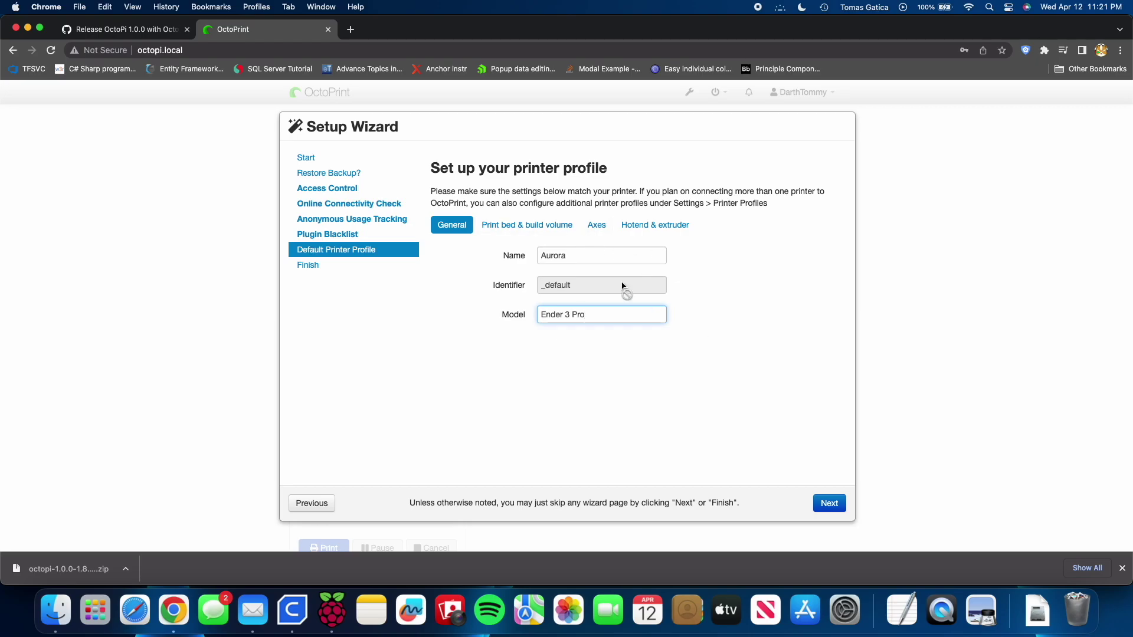
- Set the print bed width, depth and height to 220 mm and finish the wizard
left_click(551, 225)
scroll(608, 327, "down", 3)
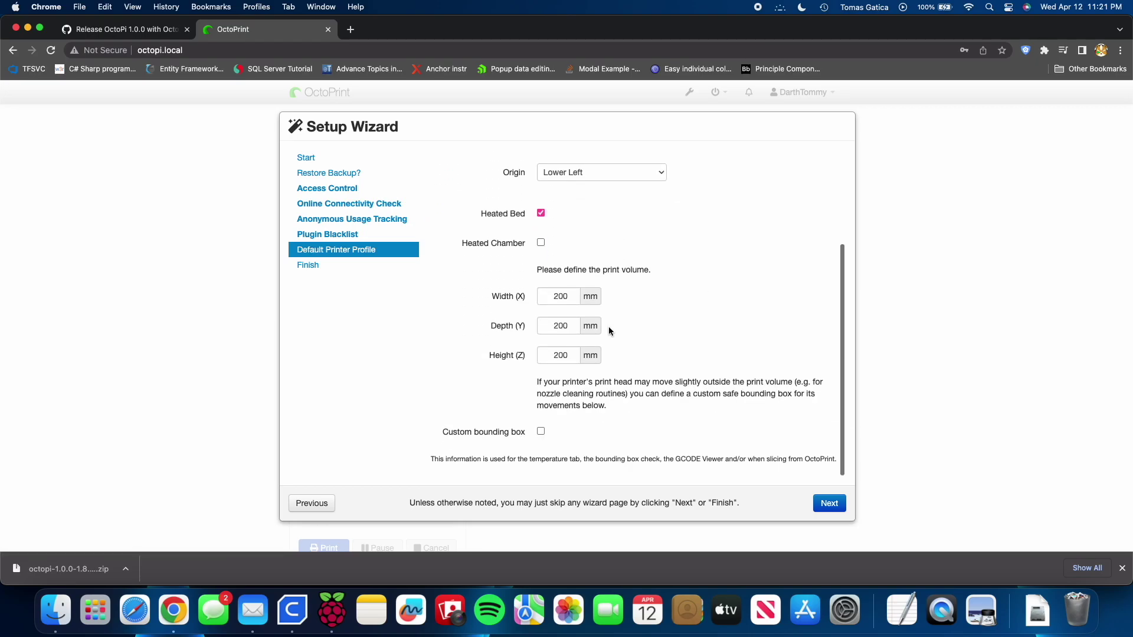
left_click(561, 296)
scroll(564, 297, "down", 2)
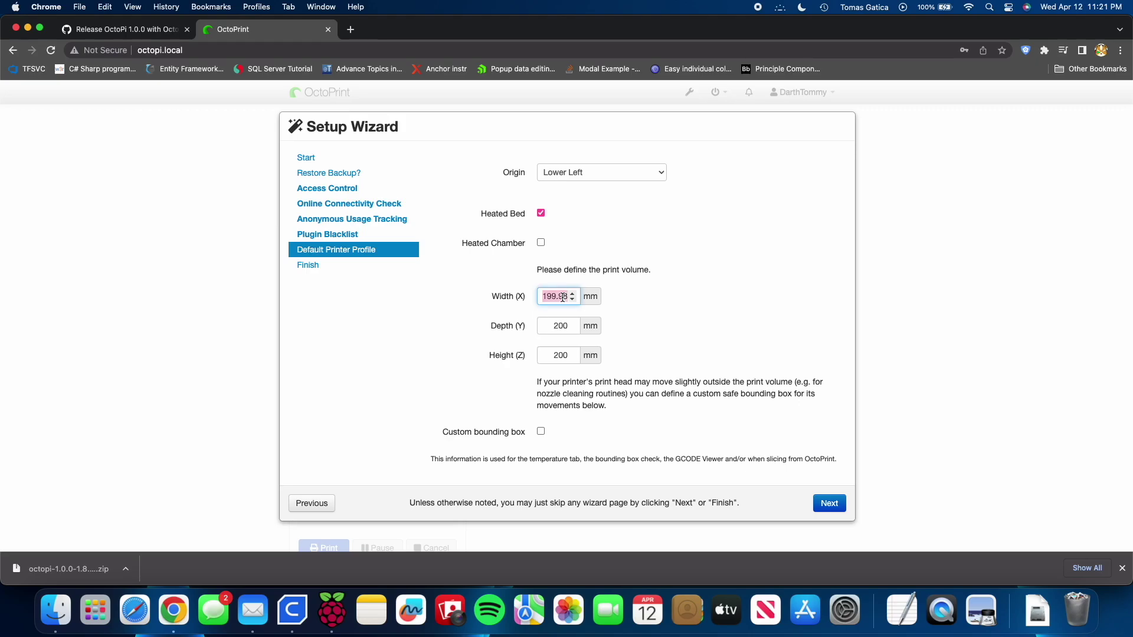
type("220")
key("Tab")
type("220")
key("Tab")
type("2")
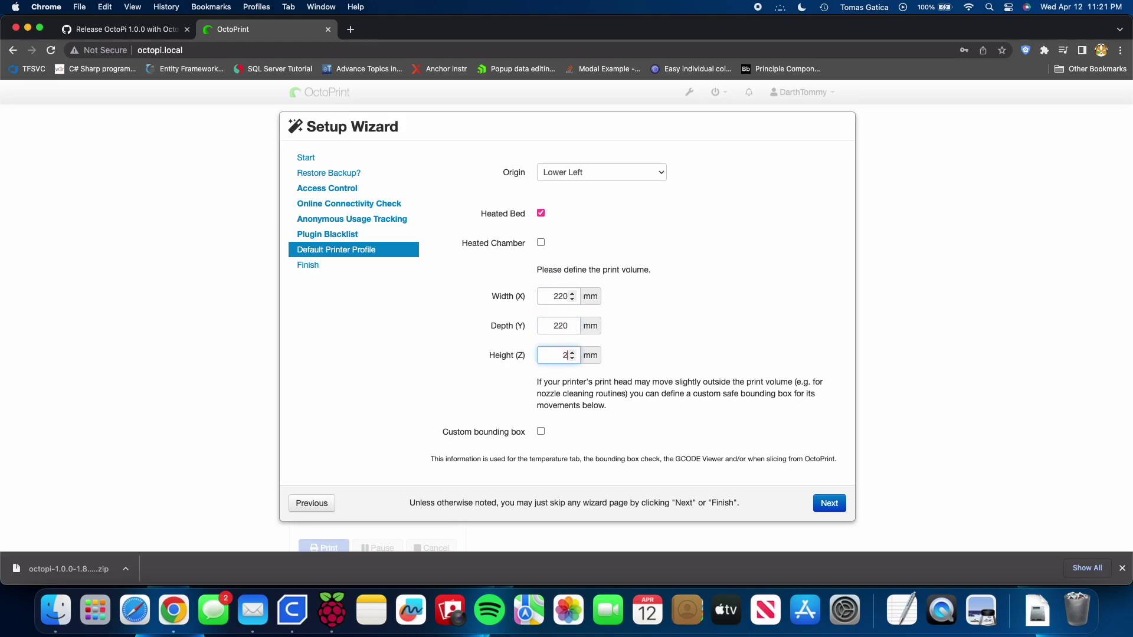
type("20")
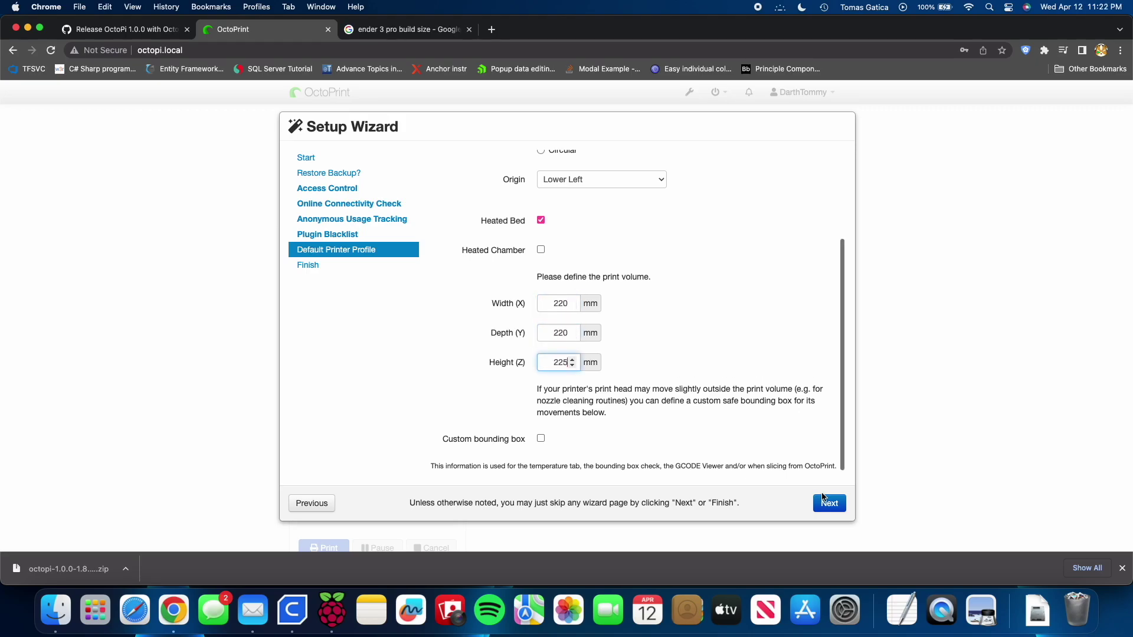
left_click(828, 503)
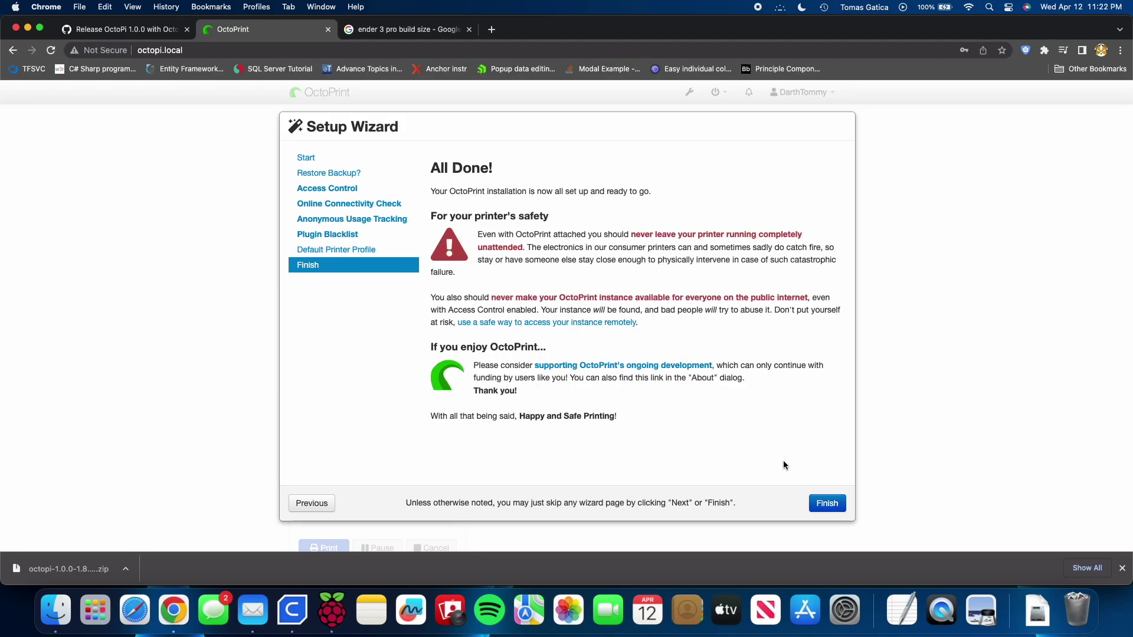
- Finish the OctoPrint setup wizard to reach the dashboard with the Aurora printer profile
left_click(820, 510)
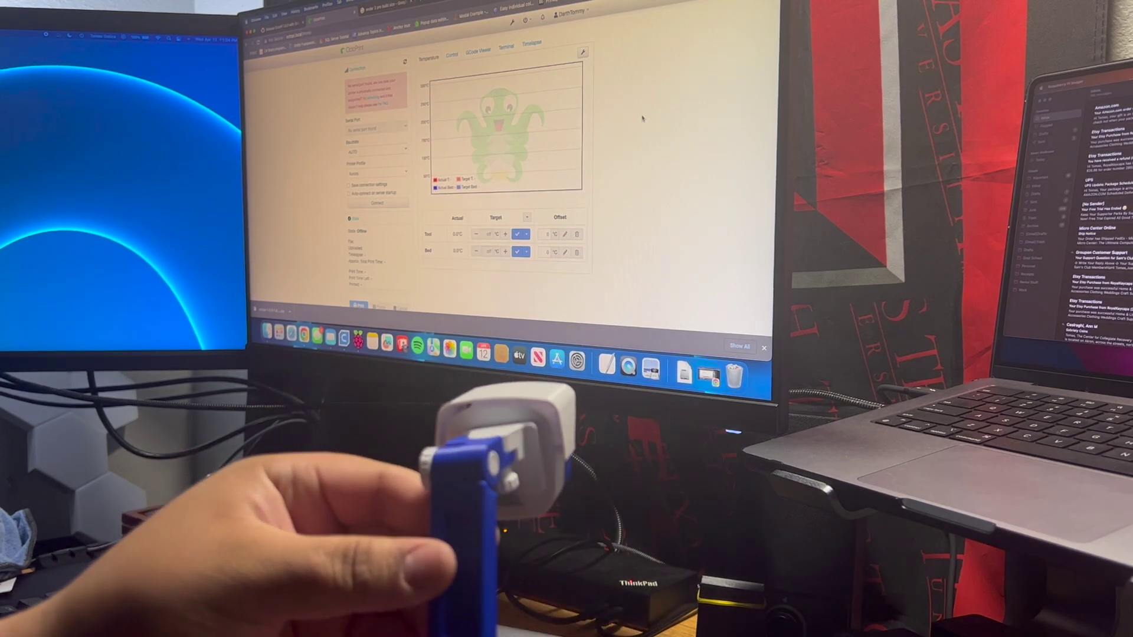
- Switch to the Control page to see the live Pi camera feed beside the jog controls
left_click(452, 55)
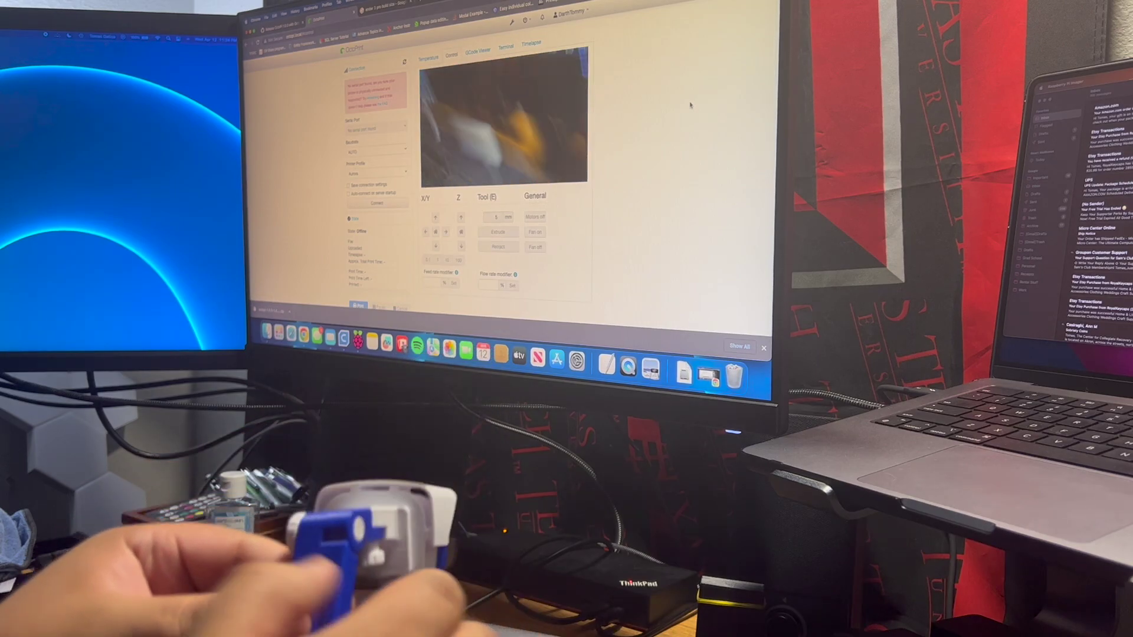